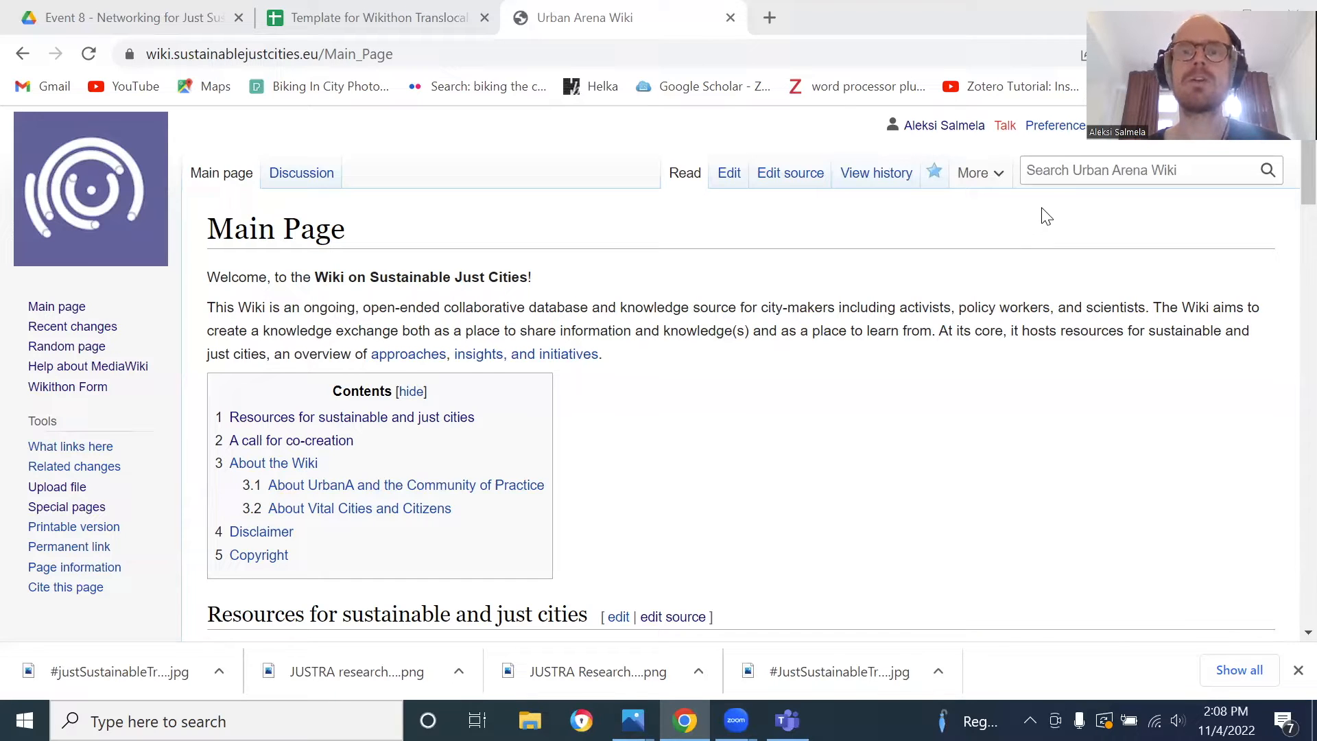
Search the wiki for "Instru" and open the "Instructions for creating a page for the translocal network database" page
{"action": "left_click", "coordinate": [1059, 175]}
{"action": "type", "text": "Instru"}
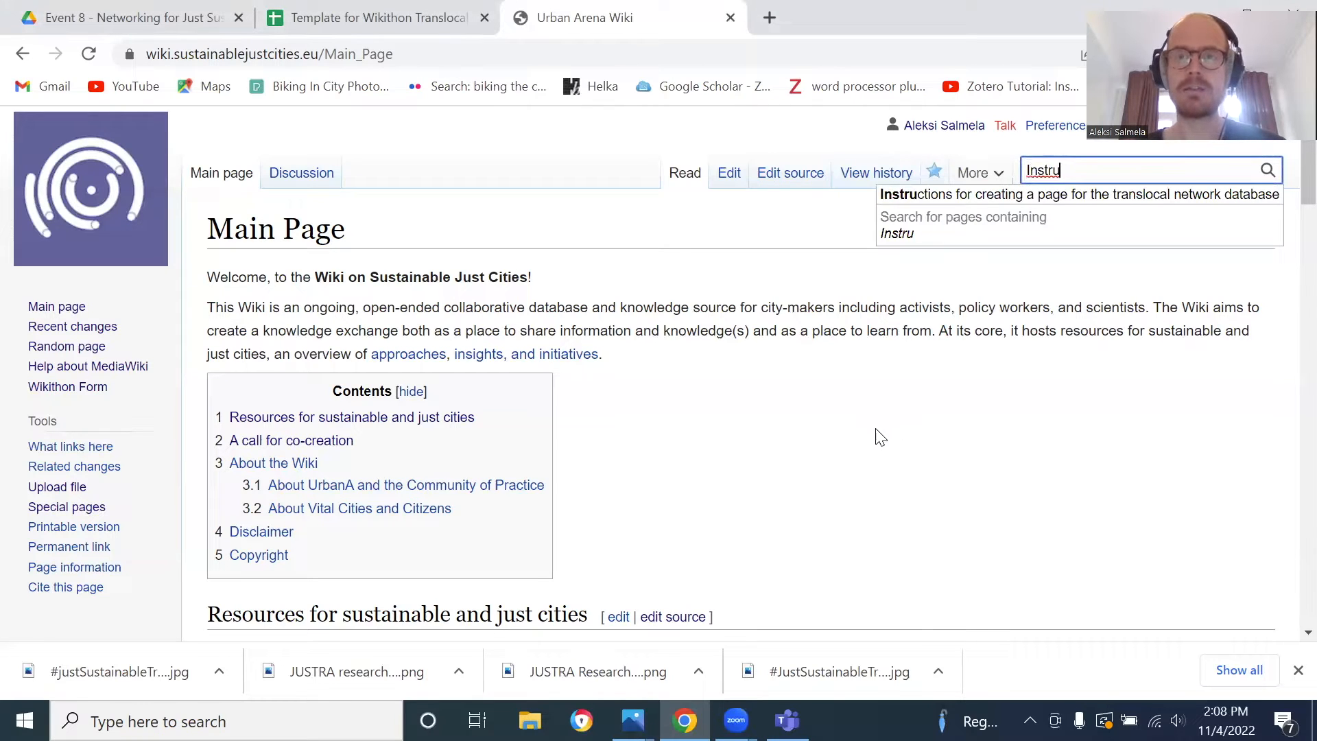
{"action": "left_click", "coordinate": [992, 199]}
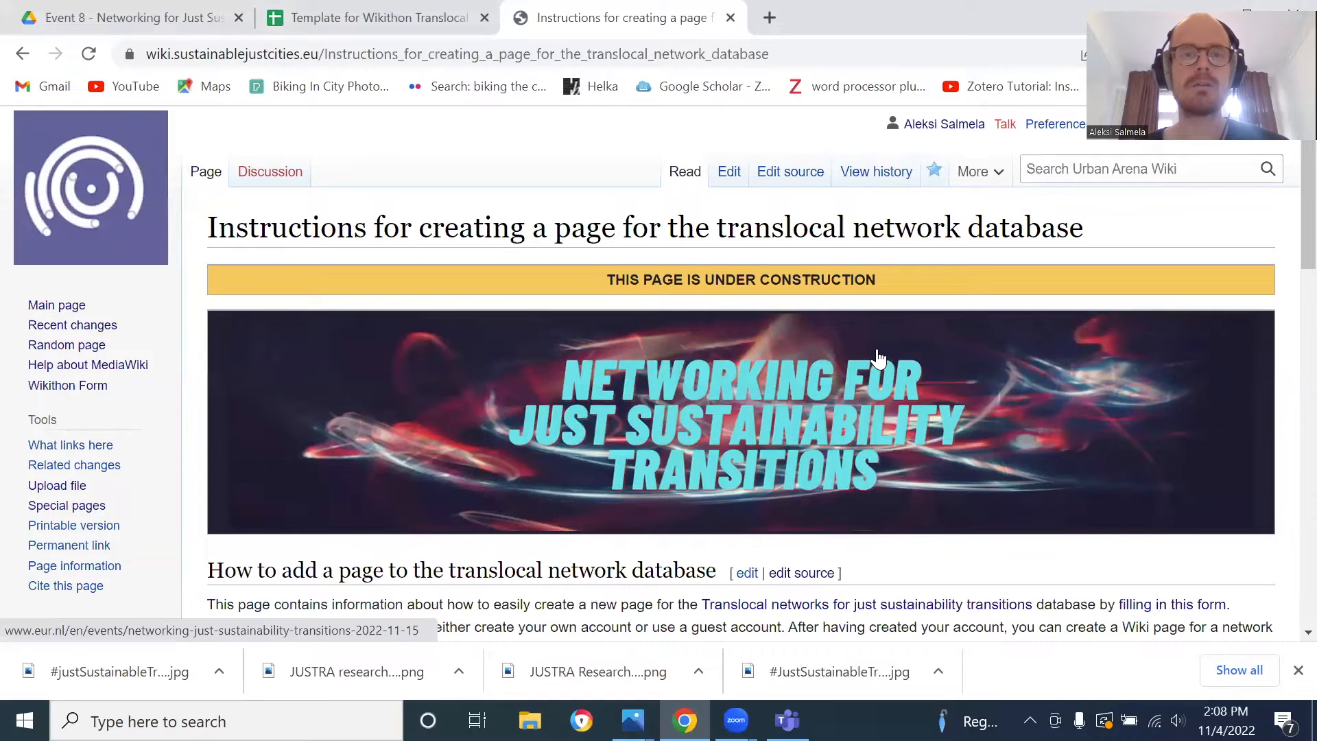
Read through the instructions for adding a network page, including the form steps and the descriptions of the entry sections
{"action": "scroll", "coordinate": [878, 358], "scroll_direction": "down", "scroll_amount": 1}
{"action": "scroll", "coordinate": [878, 357], "scroll_direction": "down", "scroll_amount": 3}
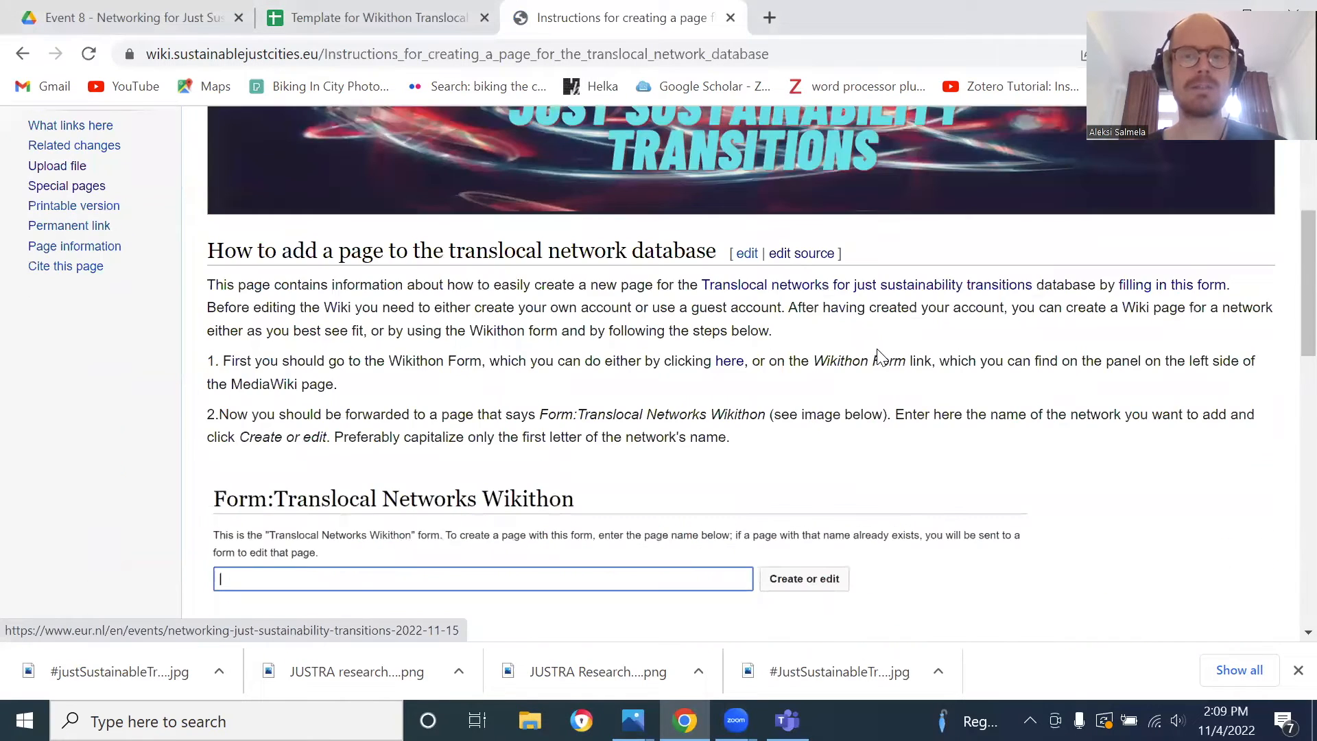
{"action": "scroll", "coordinate": [1008, 446], "scroll_direction": "down", "scroll_amount": 4}
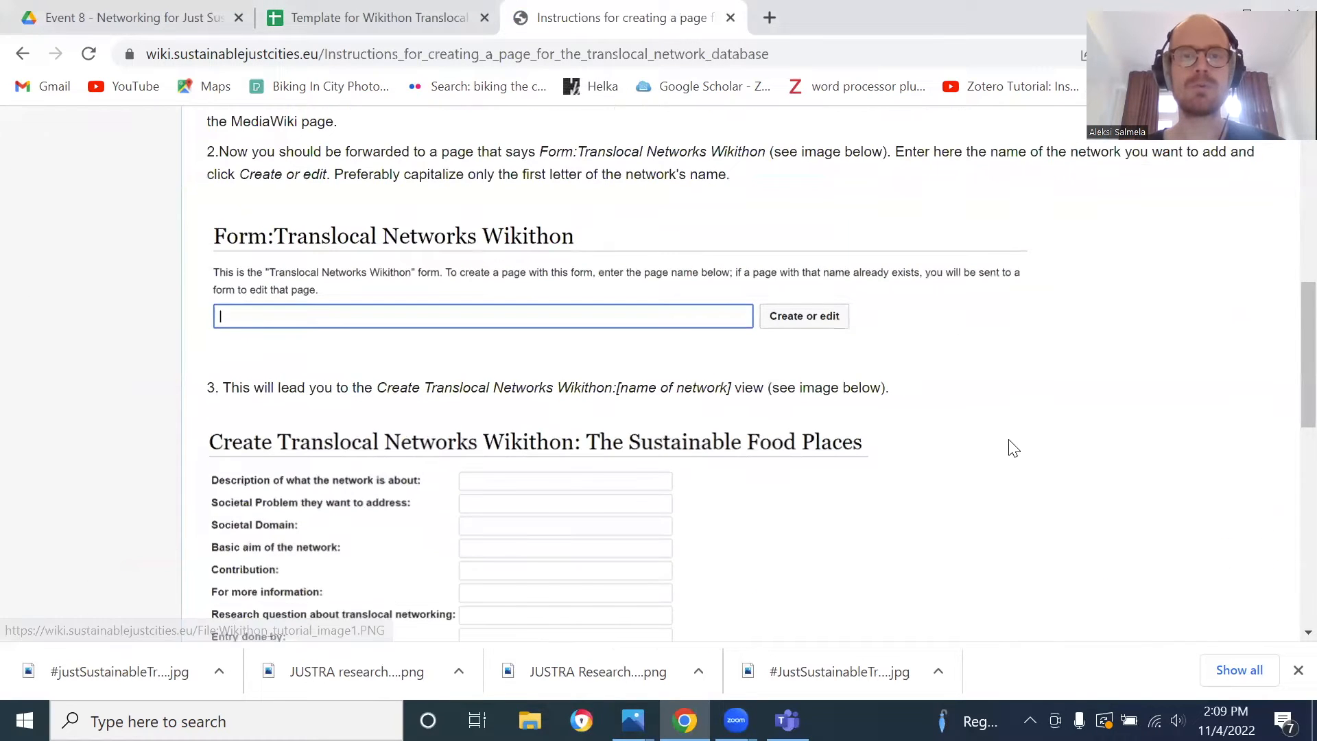
{"action": "scroll", "coordinate": [1013, 447], "scroll_direction": "down", "scroll_amount": 3}
{"action": "scroll", "coordinate": [1014, 447], "scroll_direction": "down", "scroll_amount": 6}
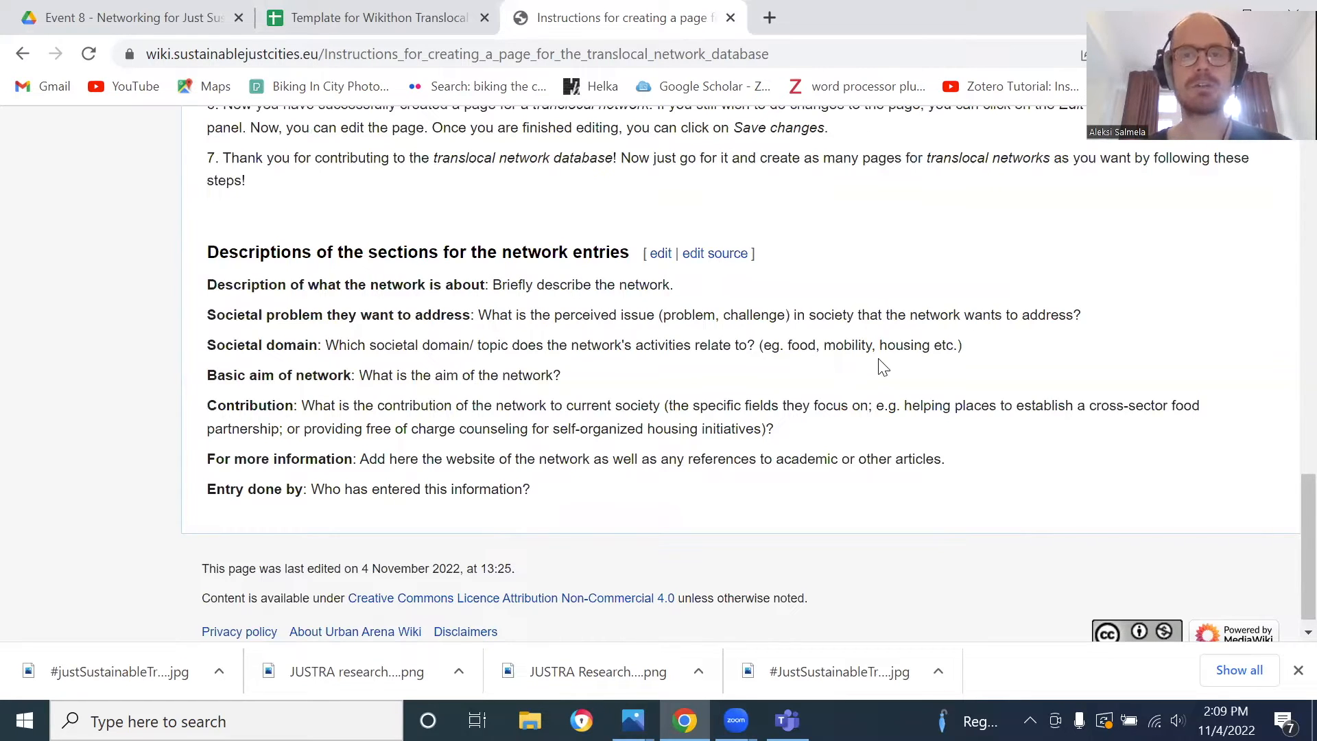
{"action": "scroll", "coordinate": [883, 367], "scroll_direction": "up", "scroll_amount": 4}
{"action": "scroll", "coordinate": [884, 367], "scroll_direction": "up", "scroll_amount": 8}
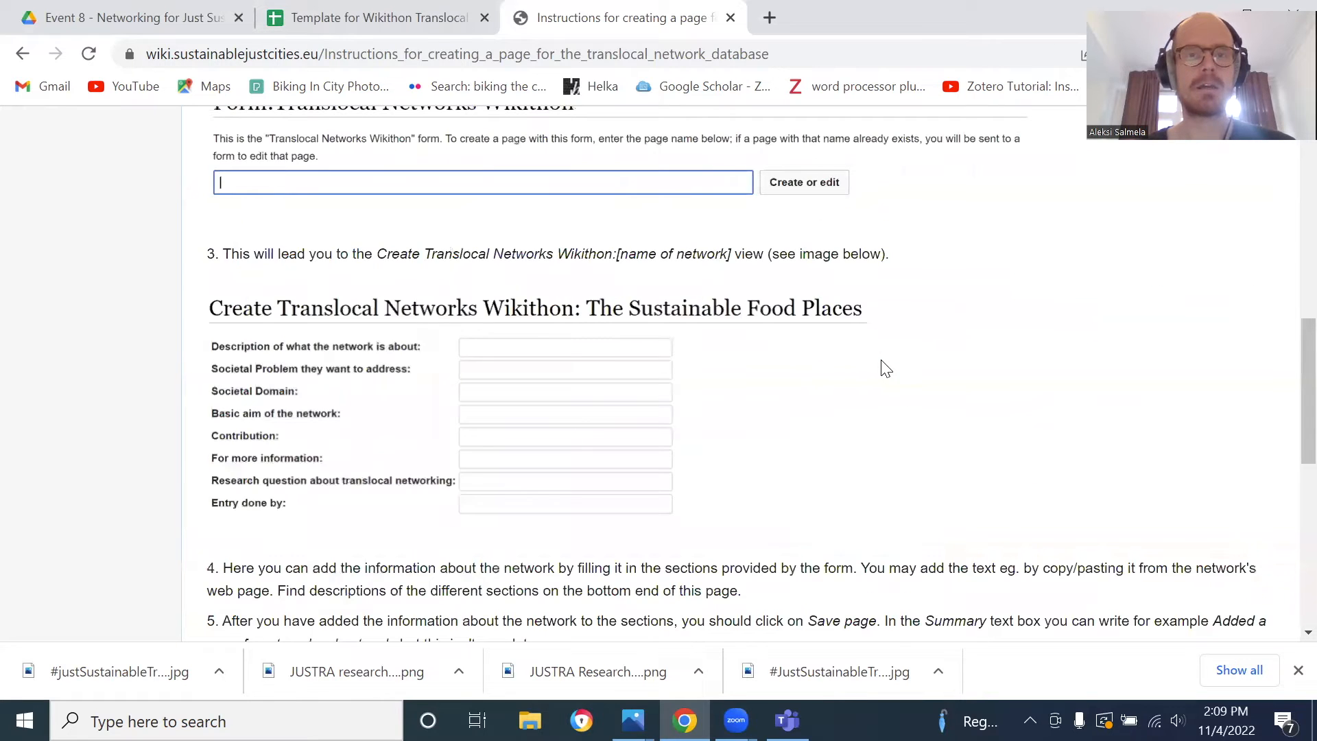
{"action": "scroll", "coordinate": [883, 367], "scroll_direction": "up", "scroll_amount": 4}
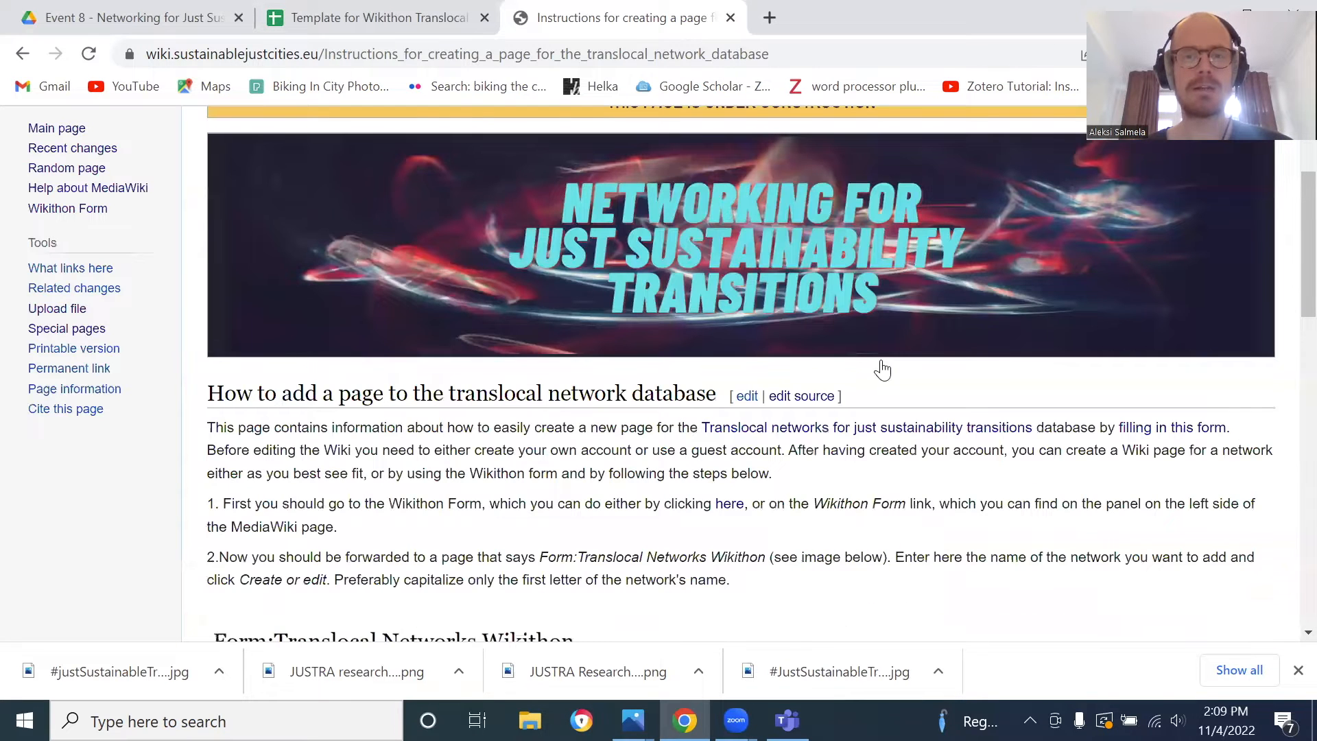
{"action": "scroll", "coordinate": [883, 367], "scroll_direction": "up", "scroll_amount": 1}
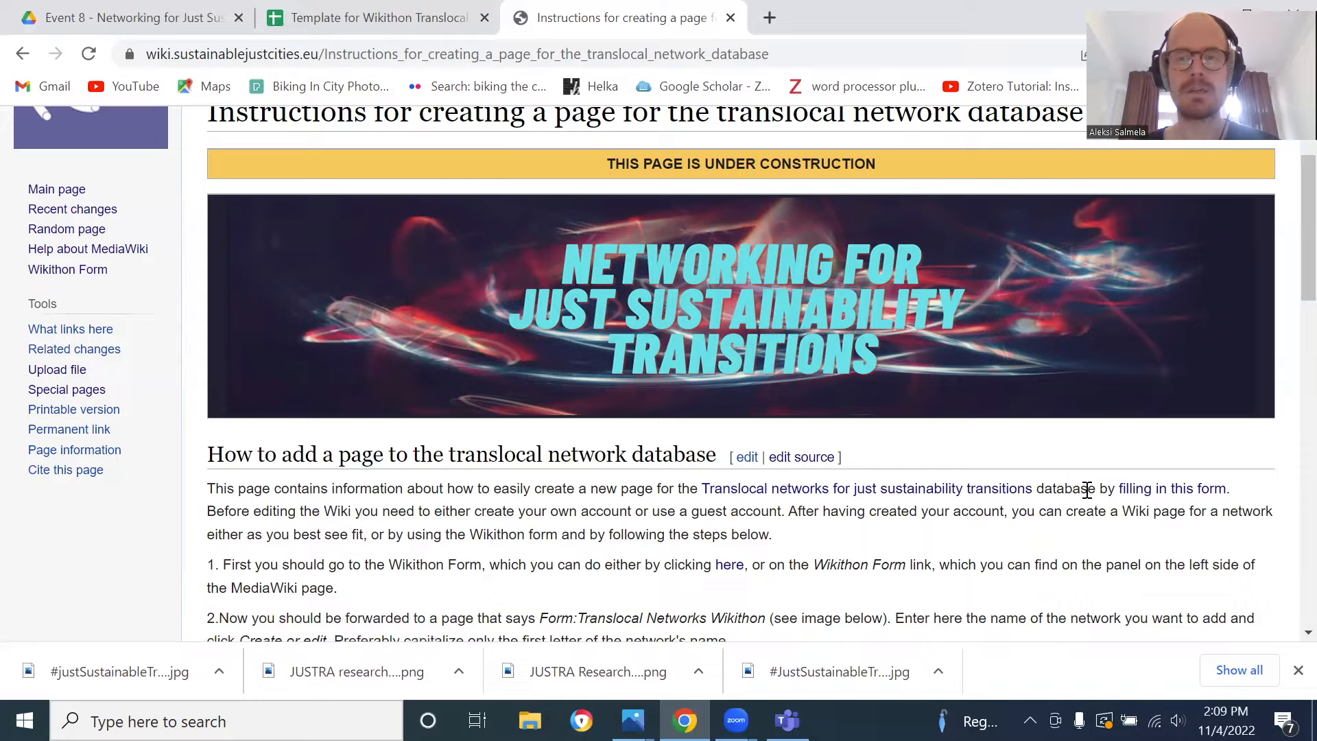
Open the Translocal Networks Wikithon form from the instructions and start a new page named "The sustainable food places 1"
{"action": "left_click", "coordinate": [1157, 489]}
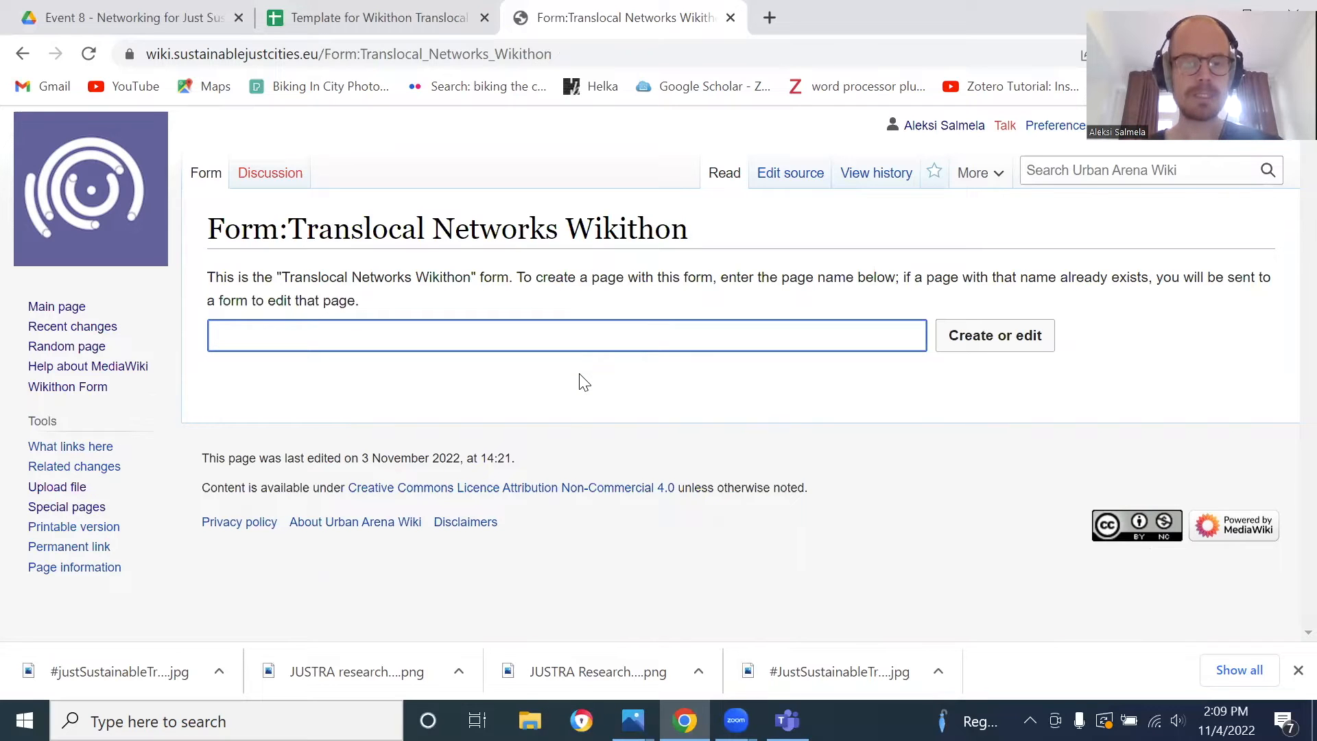
{"action": "type", "text": "The"}
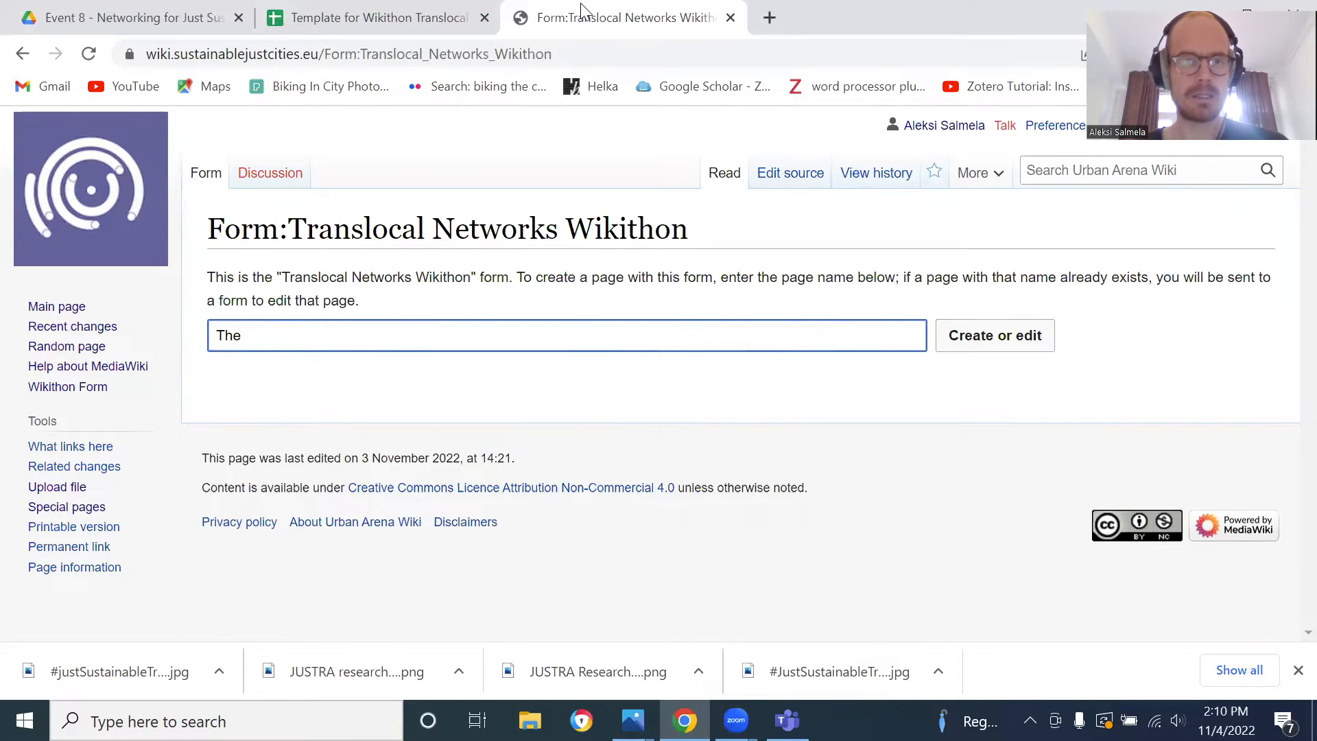
{"action": "type", "text": " sustainab"}
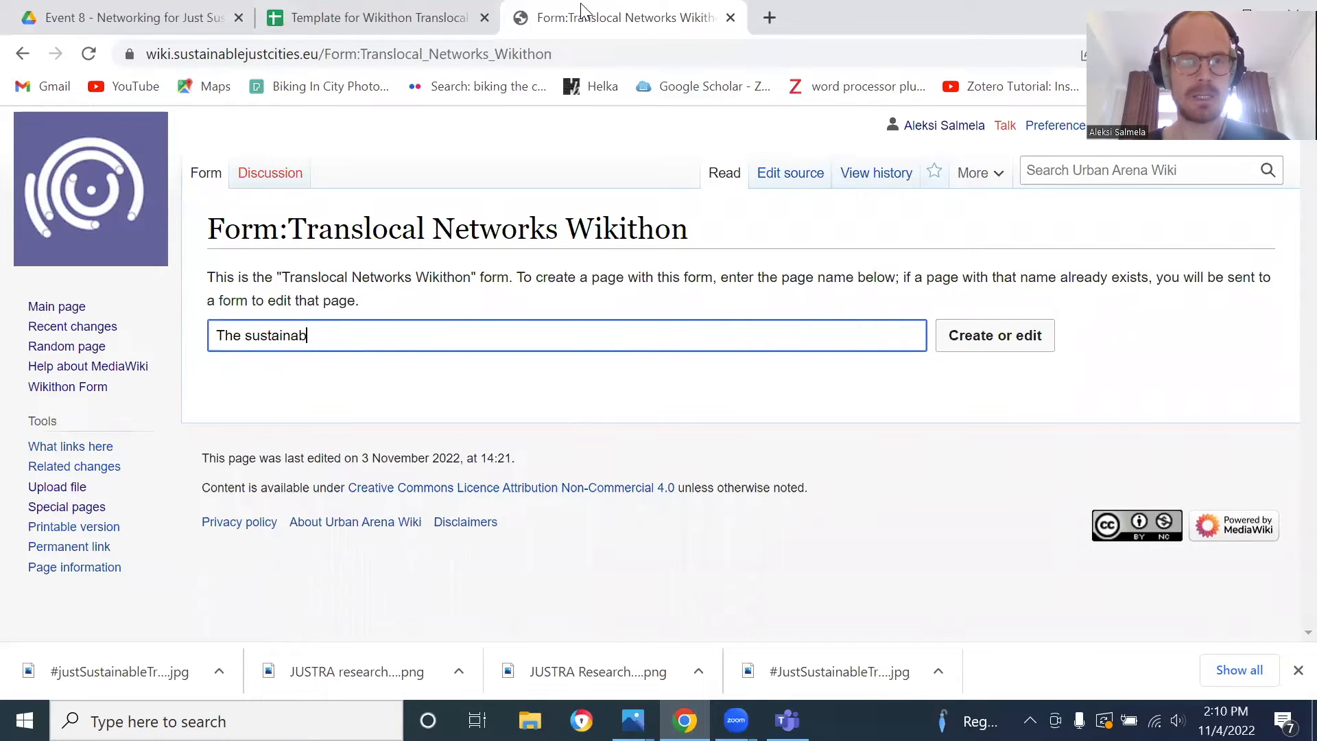
{"action": "type", "text": "le food pla"}
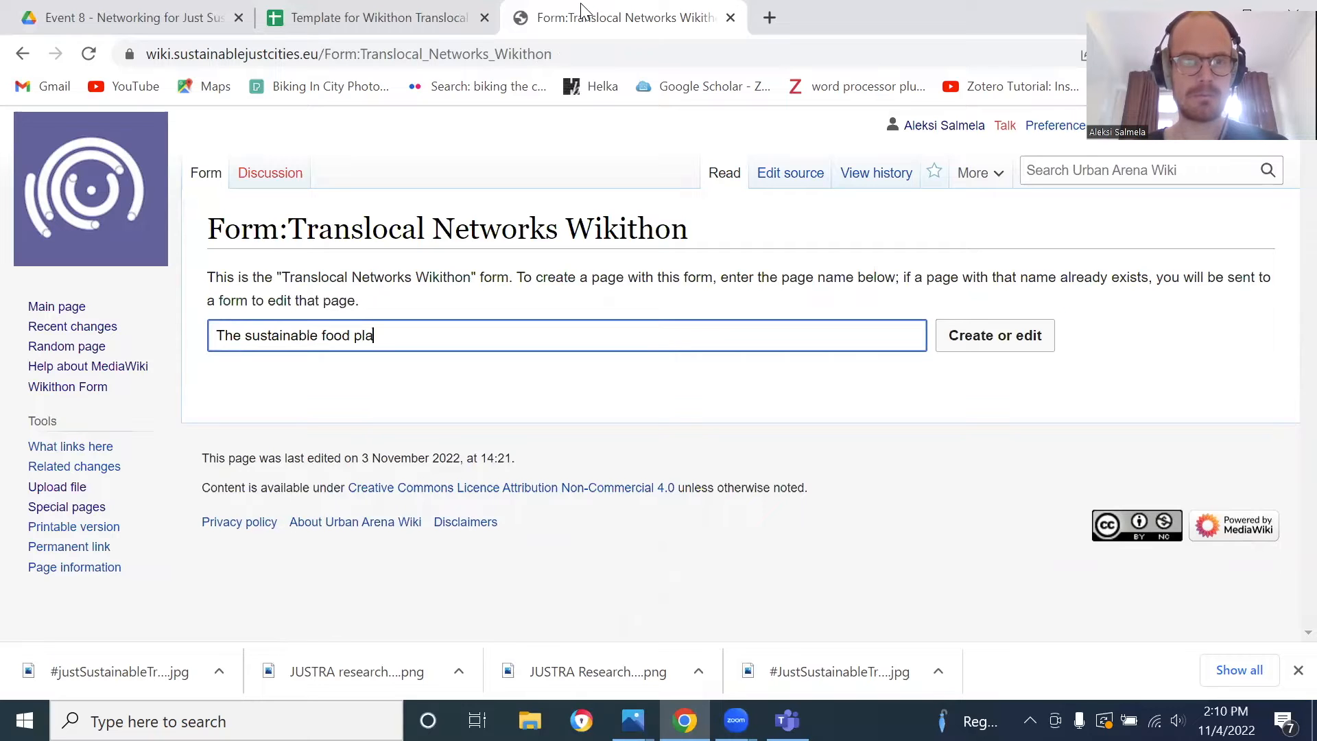
{"action": "type", "text": "ces 1"}
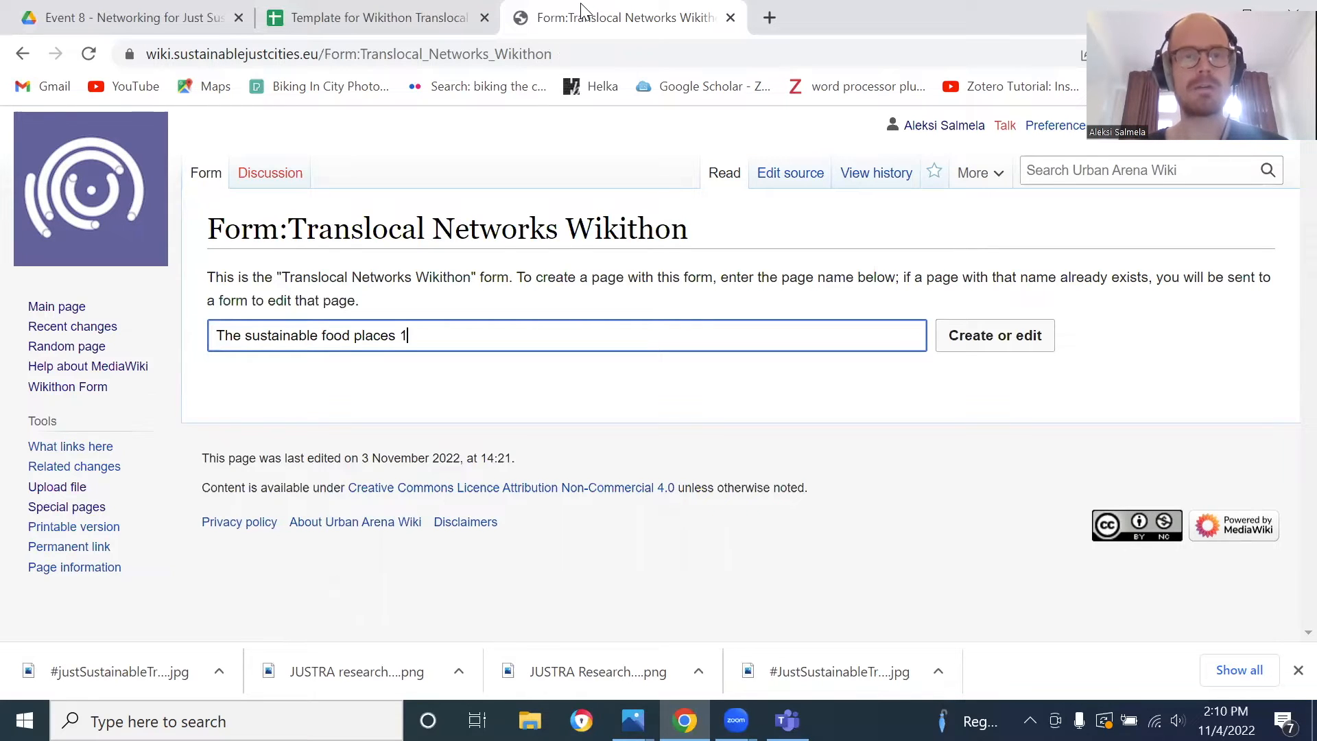
{"action": "left_click", "coordinate": [567, 414]}
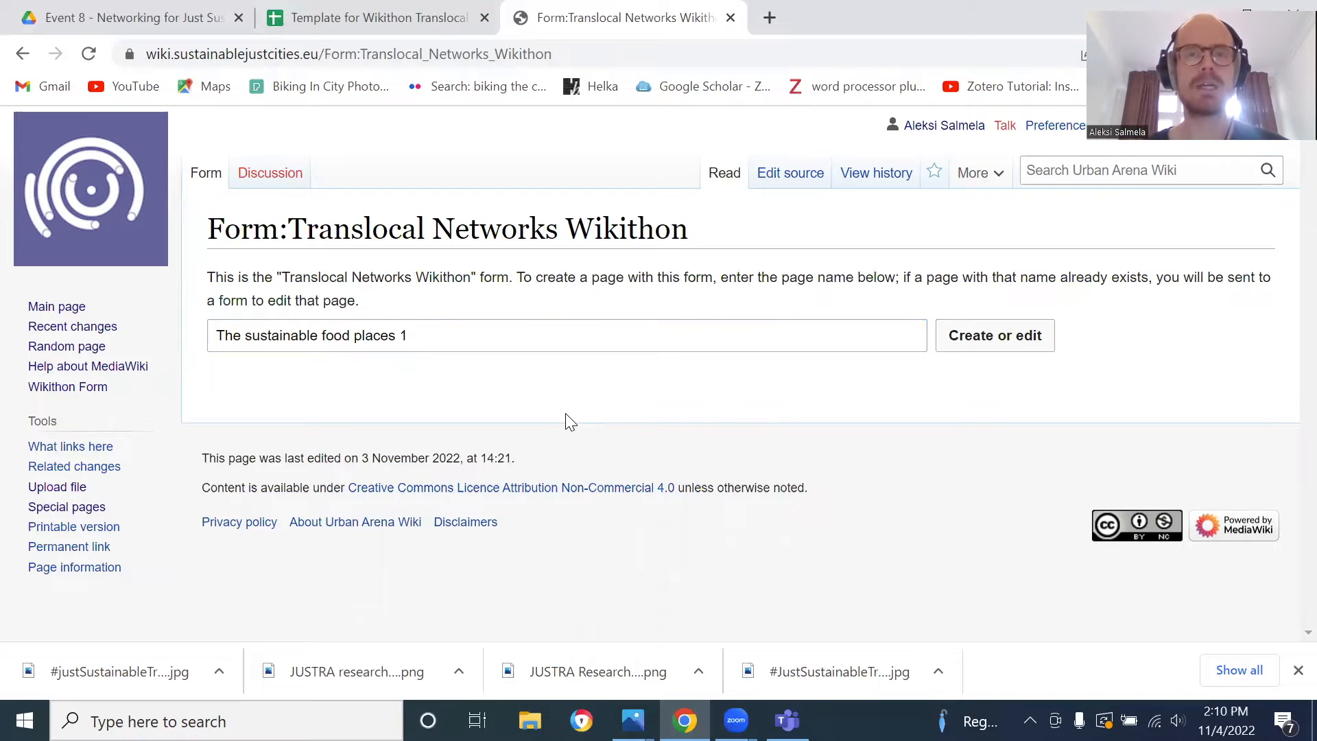
{"action": "left_click", "coordinate": [974, 351]}
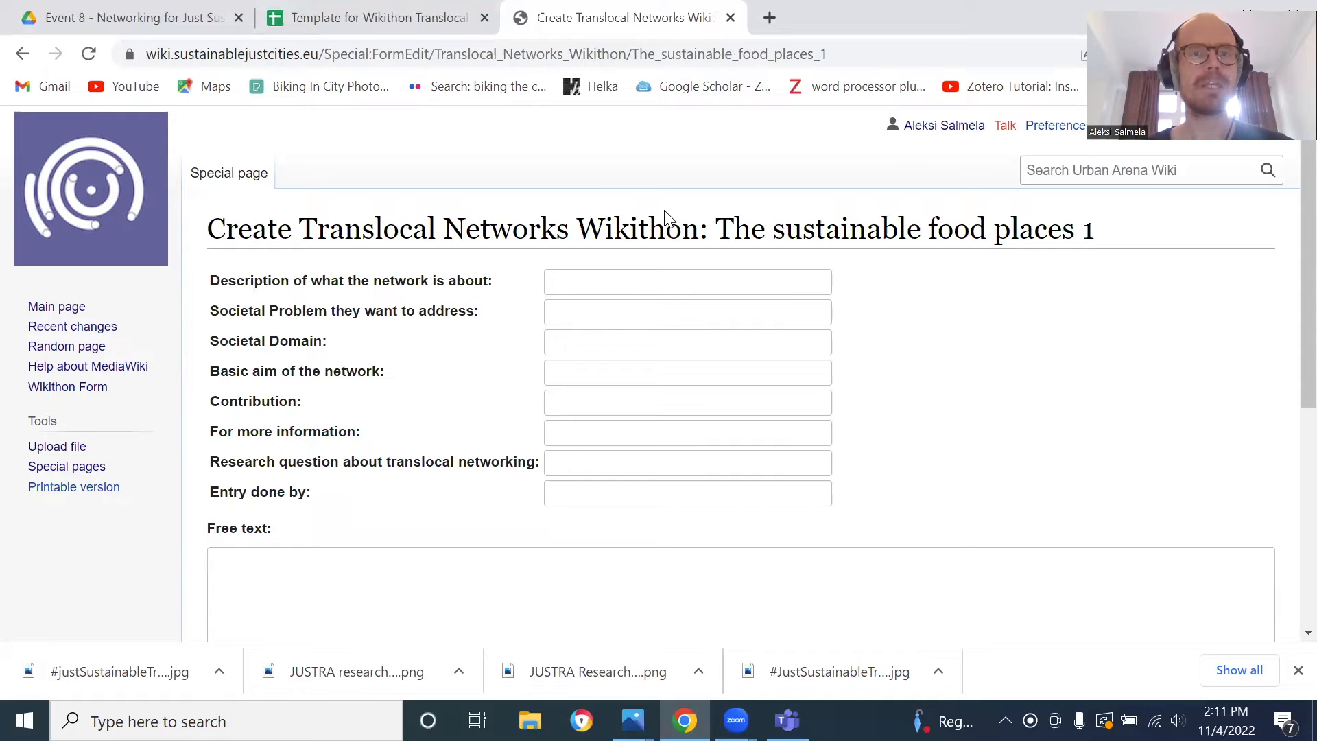
Copy the Sustainable Food Places network description from the template spreadsheet into the form's description of what the network is about
{"action": "left_click", "coordinate": [414, 19]}
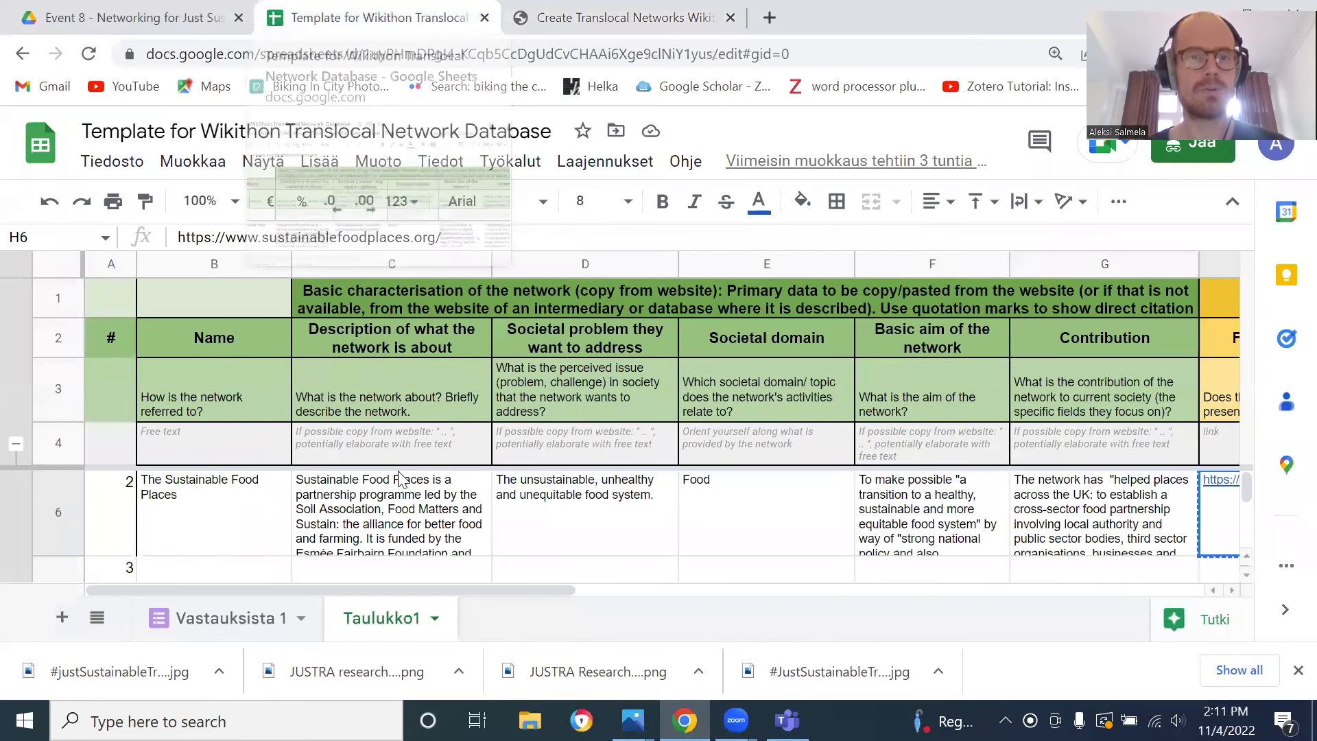
{"action": "key", "text": "ctrl+Tab"}
{"action": "key", "text": "ctrl+v"}
Fill in the societal problem, the societal domain "Food" and the basic aim with the Sustainable Food Places texts from the spreadsheet
{"action": "left_click", "coordinate": [585, 312]}
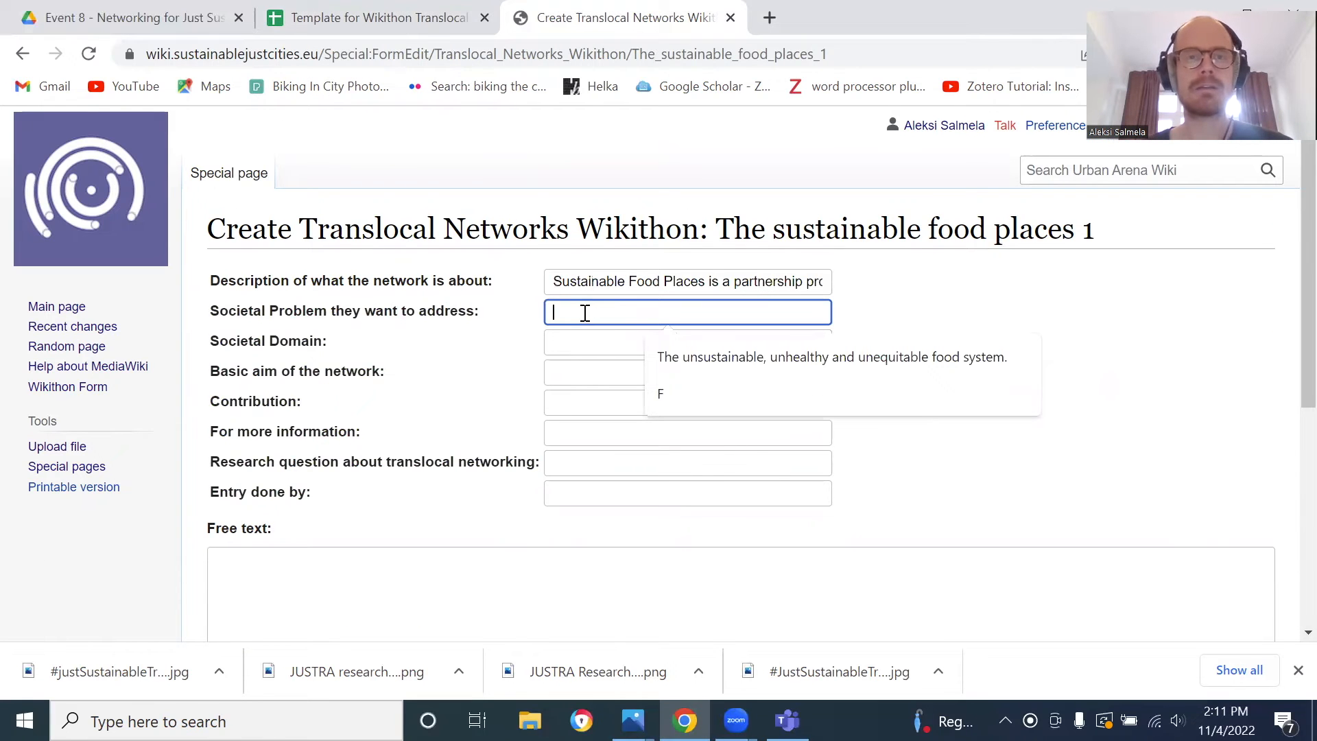
{"action": "left_click", "coordinate": [407, 20]}
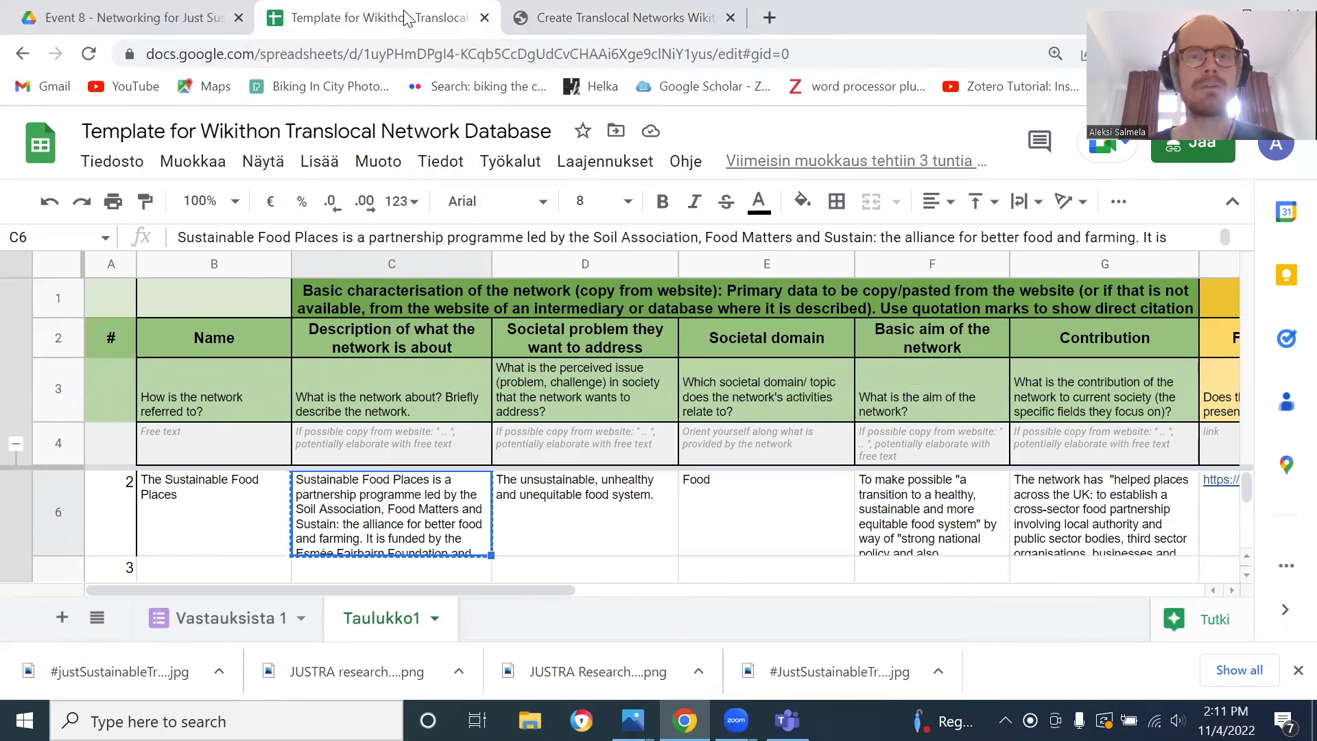
{"action": "left_click", "coordinate": [528, 501]}
{"action": "key", "text": "ctrl+c"}
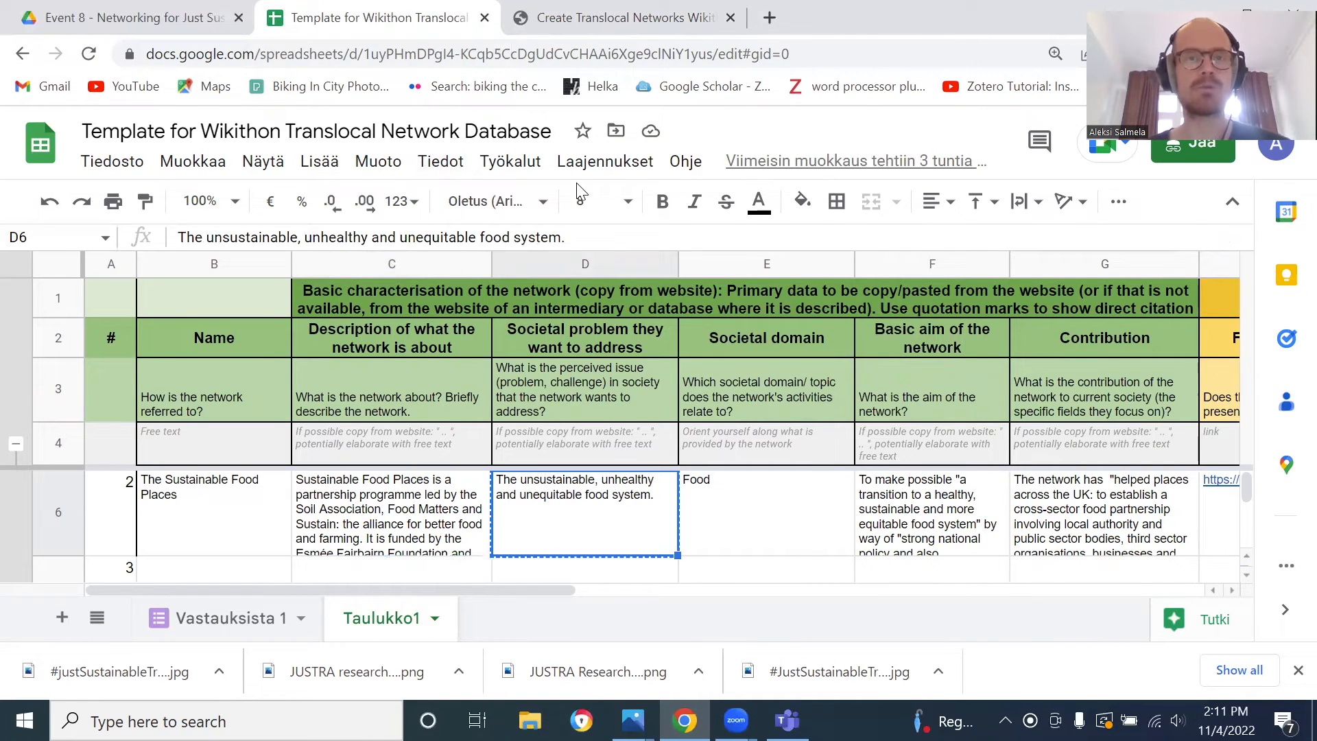
{"action": "left_click", "coordinate": [617, 16]}
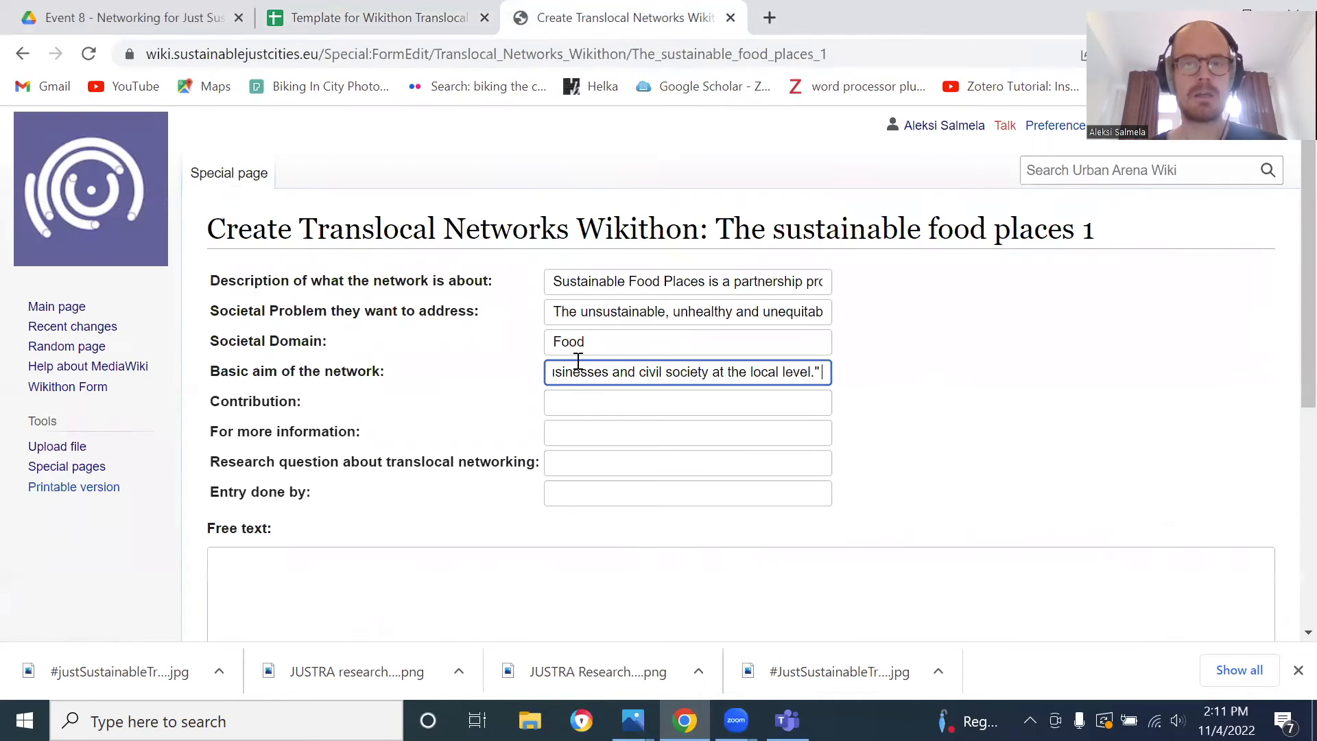
{"action": "left_click", "coordinate": [973, 410]}
Enter the edit summary "Added a new network" and save the new page
{"action": "scroll", "coordinate": [974, 410], "scroll_direction": "down", "scroll_amount": 2}
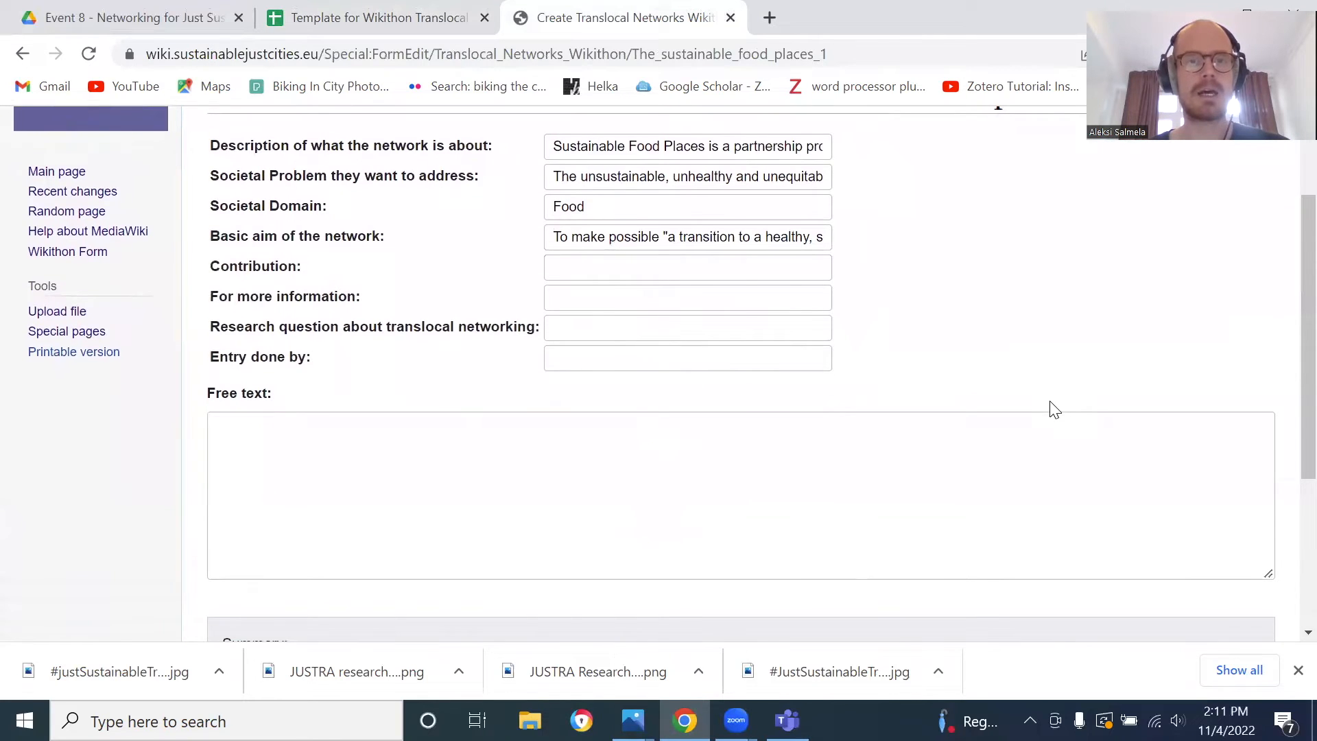
{"action": "scroll", "coordinate": [1055, 409], "scroll_direction": "down", "scroll_amount": 4}
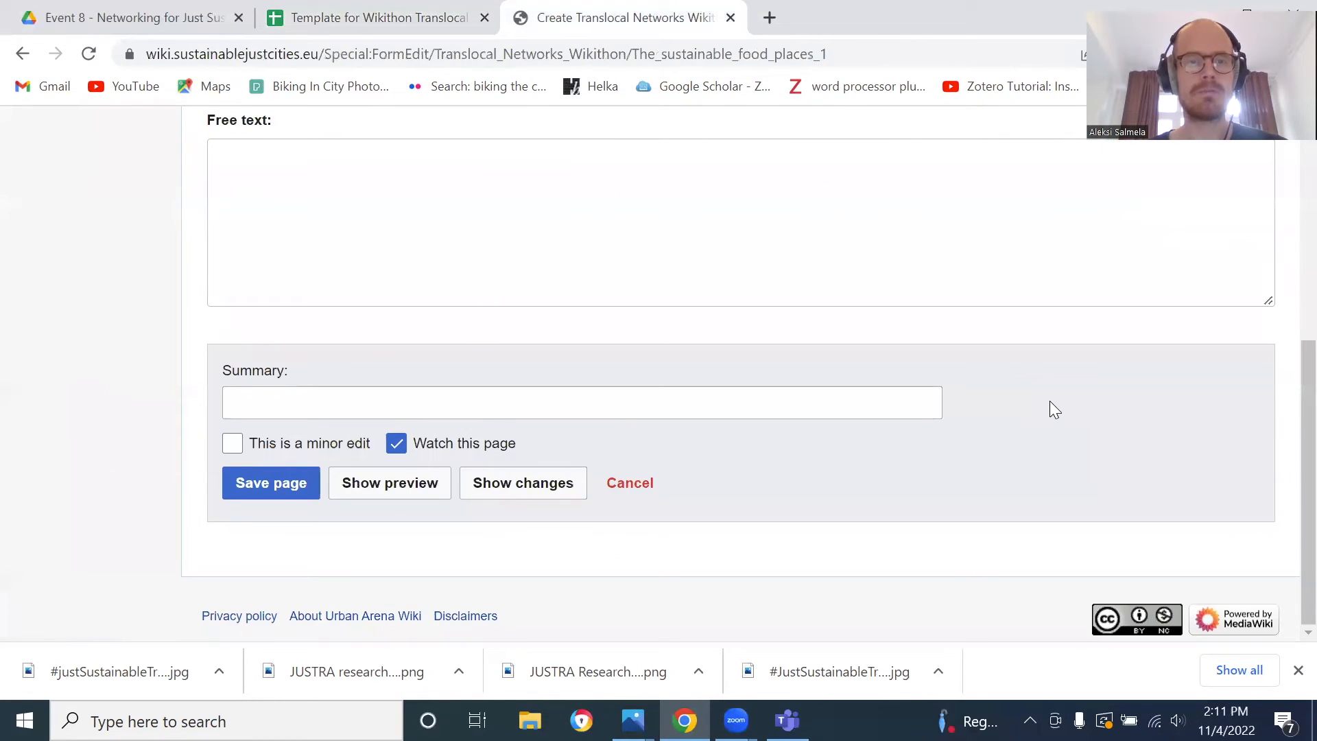
{"action": "left_click", "coordinate": [283, 389]}
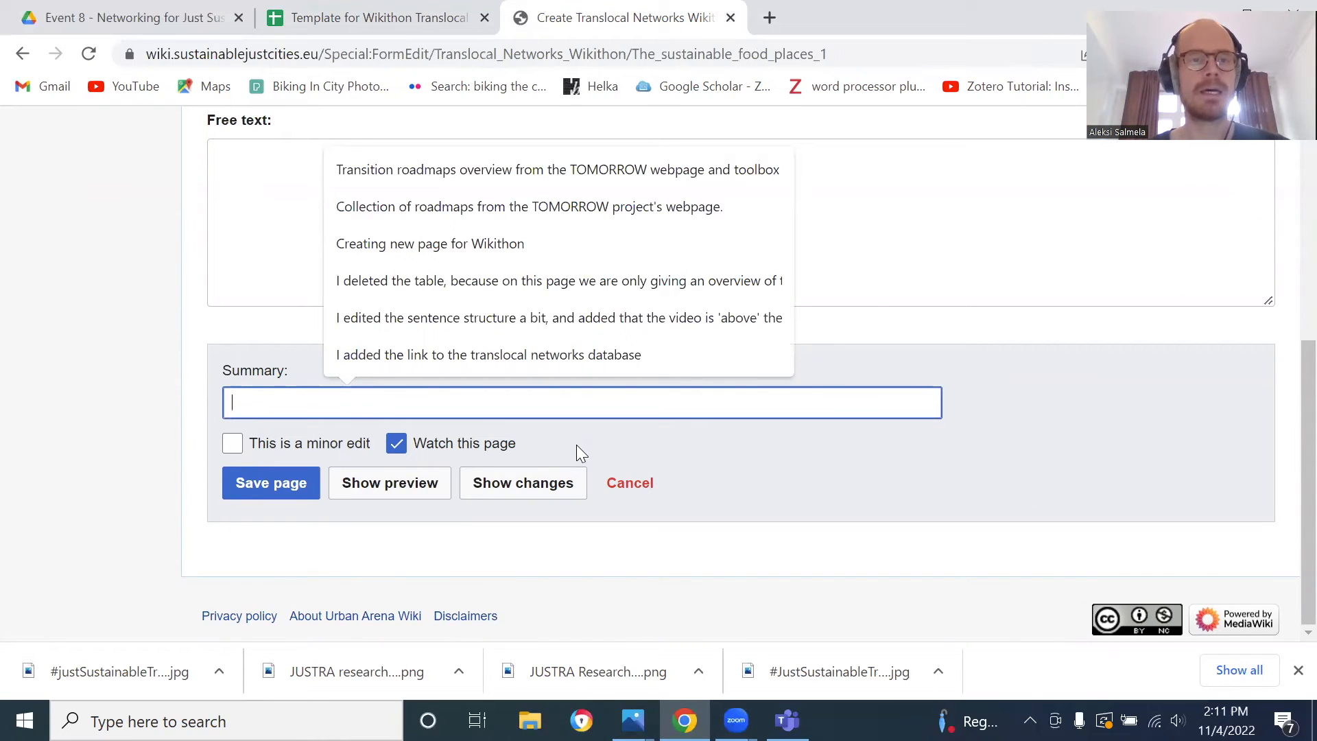
{"action": "type", "text": "A"}
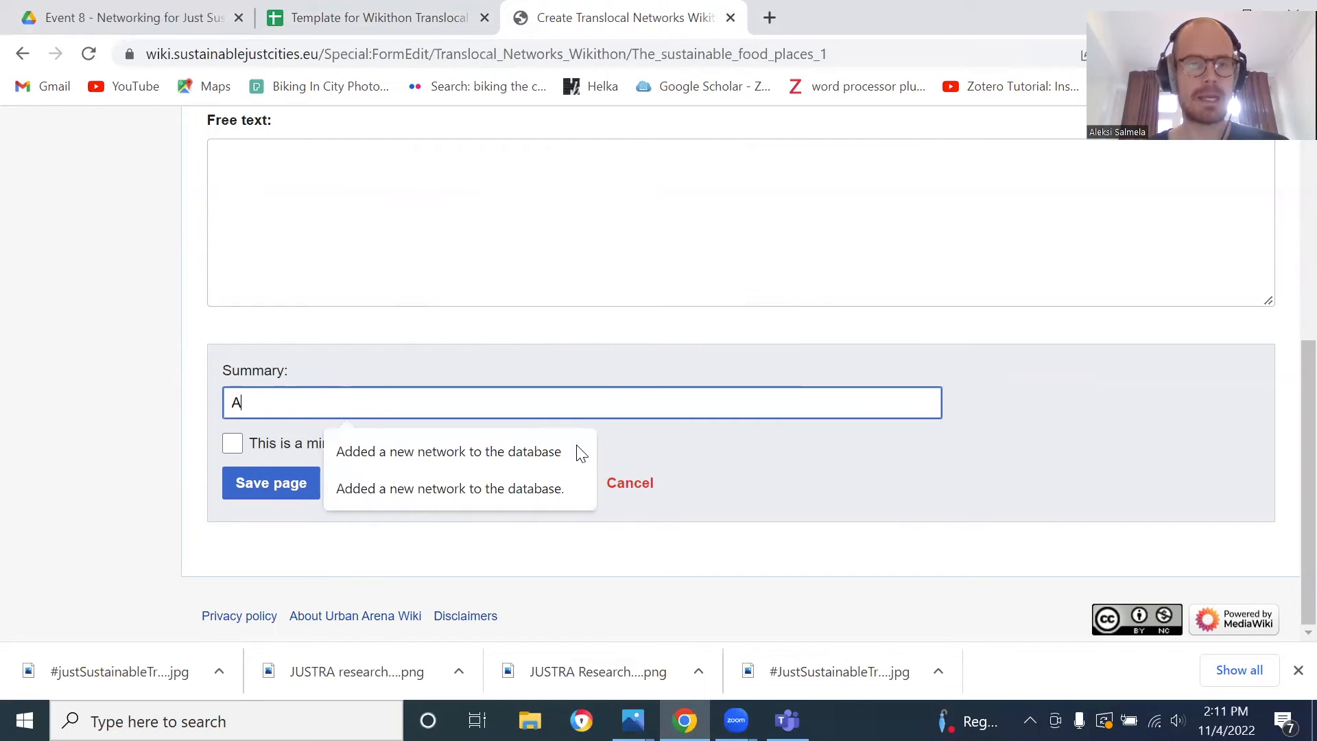
{"action": "type", "text": "dded a  new network"}
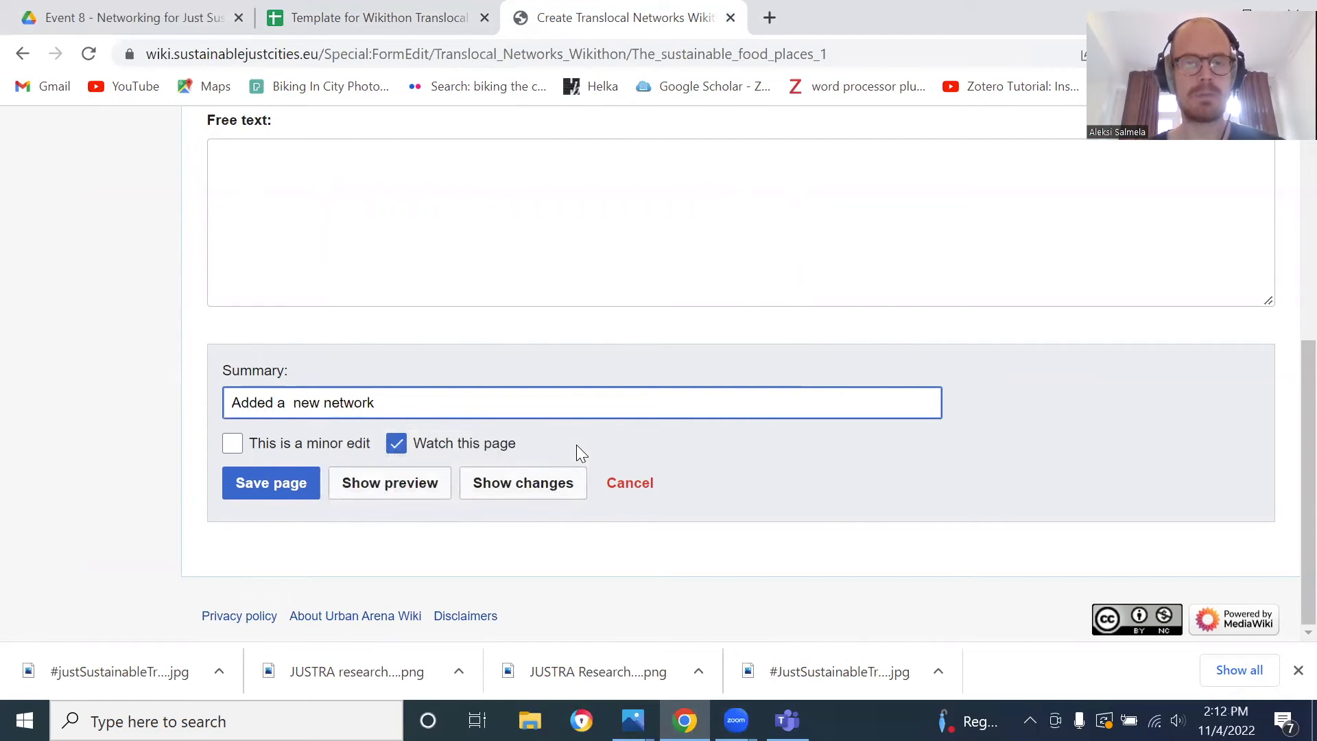
{"action": "left_click", "coordinate": [576, 444]}
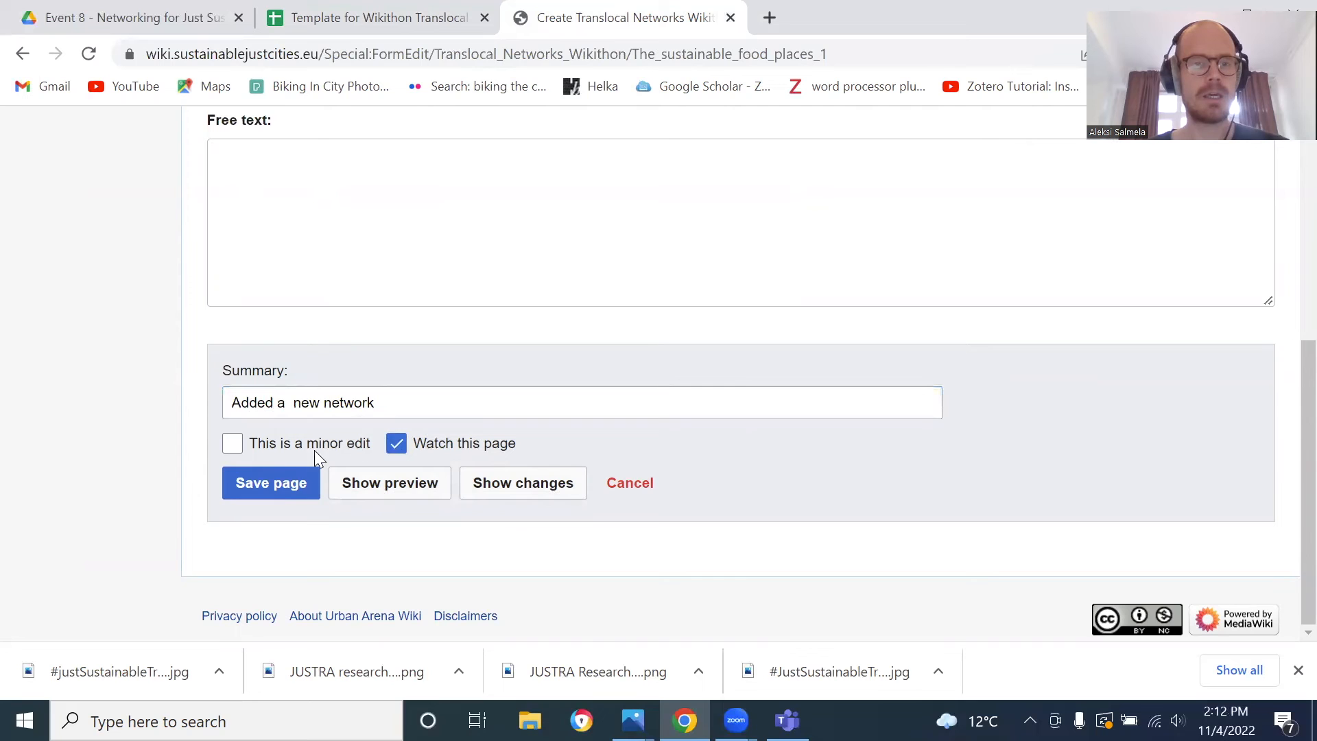
{"action": "left_click", "coordinate": [276, 487]}
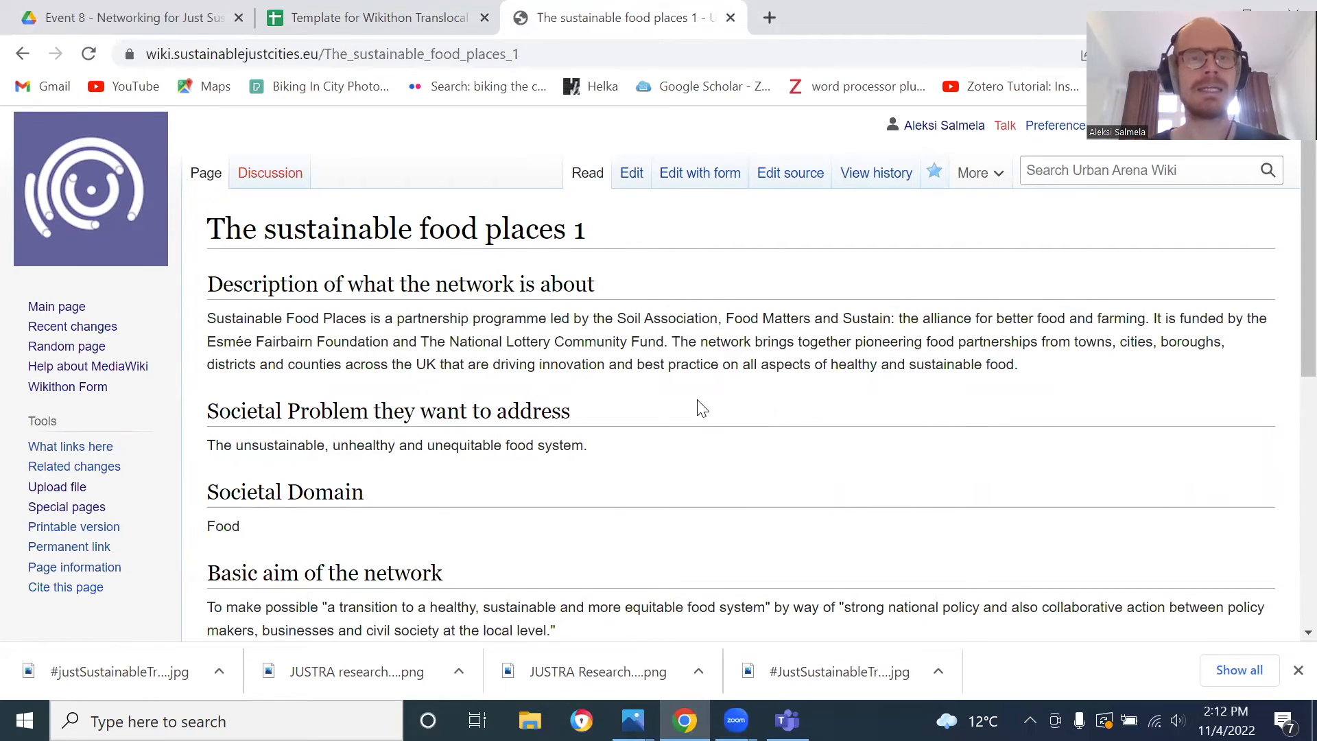
Reopen the saved network page in its form, enter the author's full name under "Entry done by", and save the page
{"action": "scroll", "coordinate": [699, 408], "scroll_direction": "down", "scroll_amount": 3}
{"action": "scroll", "coordinate": [699, 406], "scroll_direction": "down", "scroll_amount": 2}
{"action": "scroll", "coordinate": [700, 405], "scroll_direction": "up", "scroll_amount": 5}
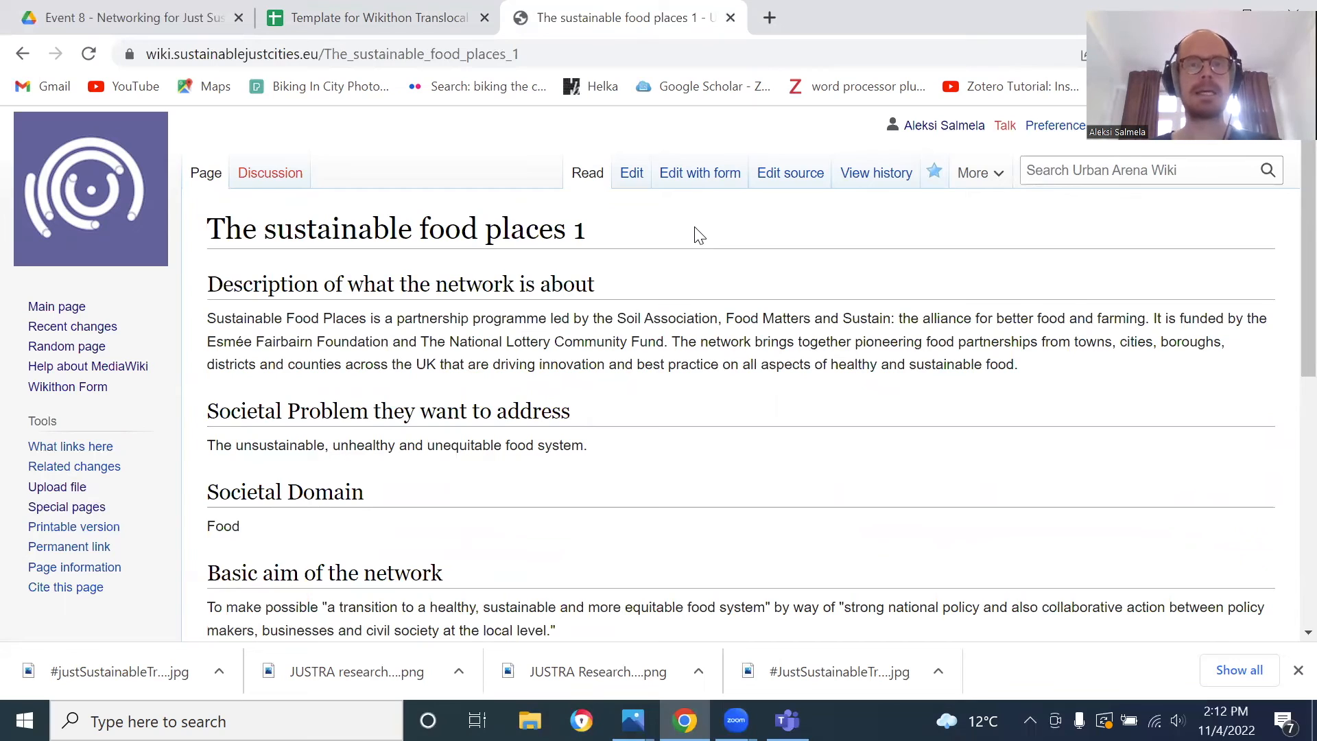
{"action": "left_click", "coordinate": [699, 180]}
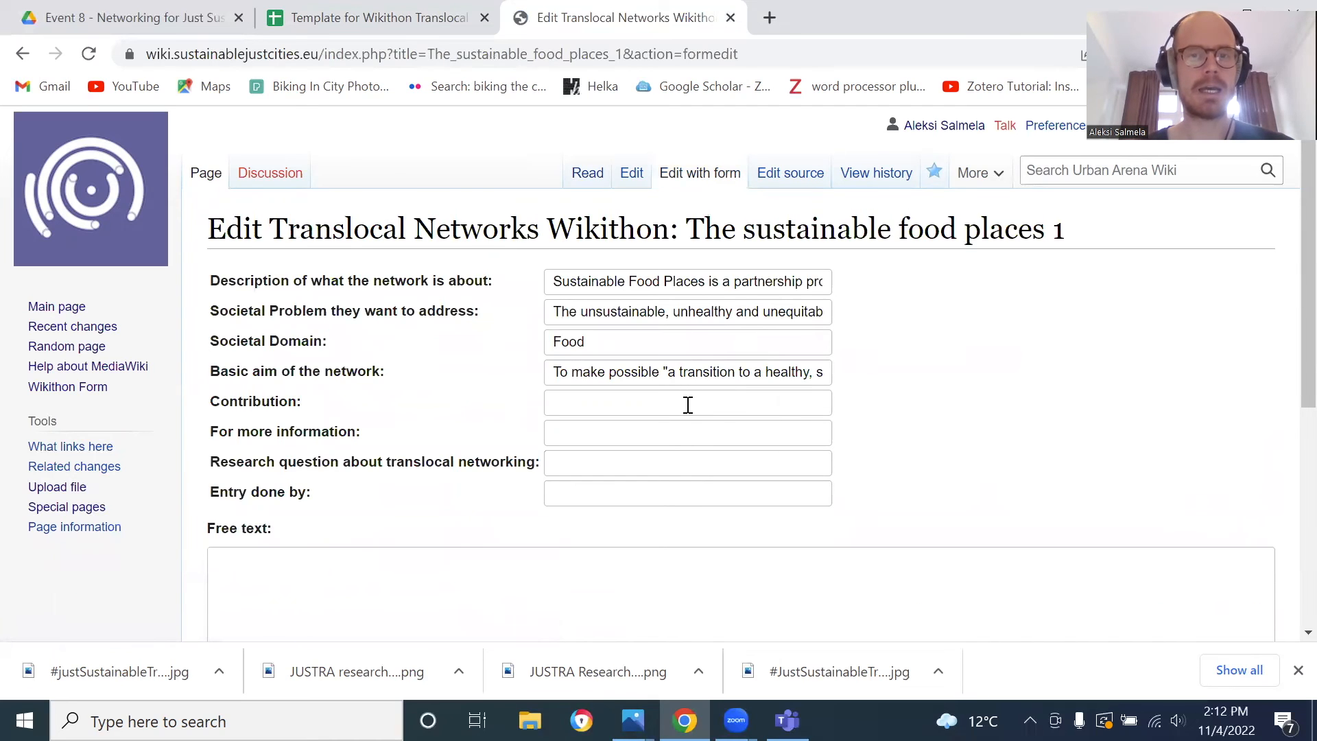
{"action": "scroll", "coordinate": [683, 409], "scroll_direction": "down", "scroll_amount": 1}
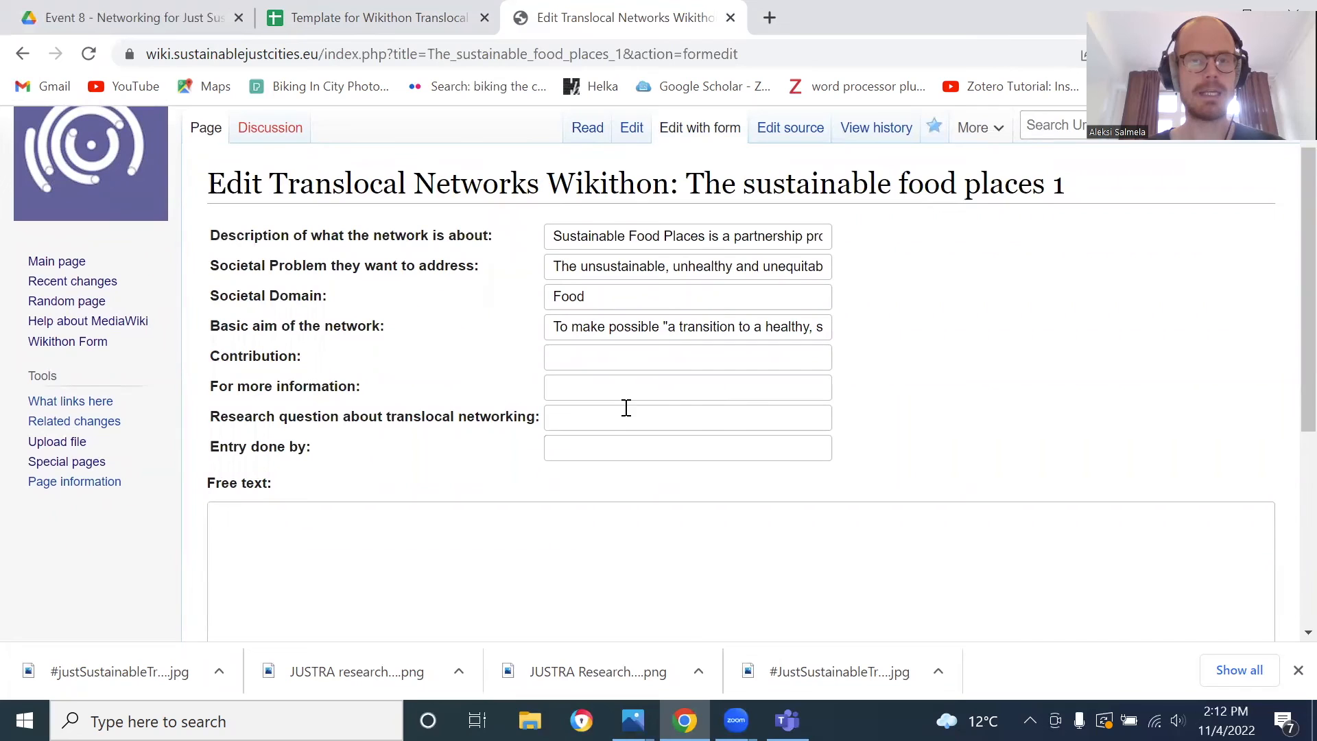
{"action": "left_click", "coordinate": [615, 449]}
{"action": "type", "text": "Aleksi Salmela"}
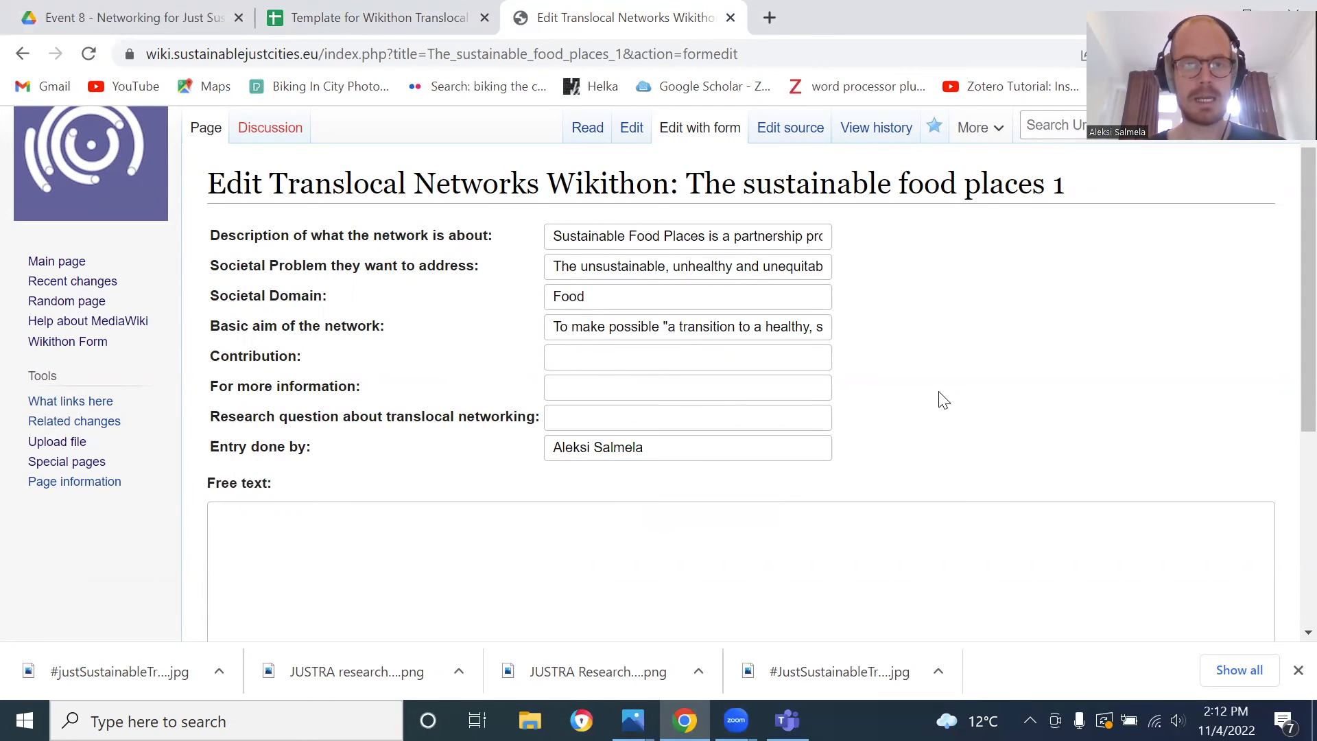
{"action": "scroll", "coordinate": [940, 397], "scroll_direction": "down", "scroll_amount": 5}
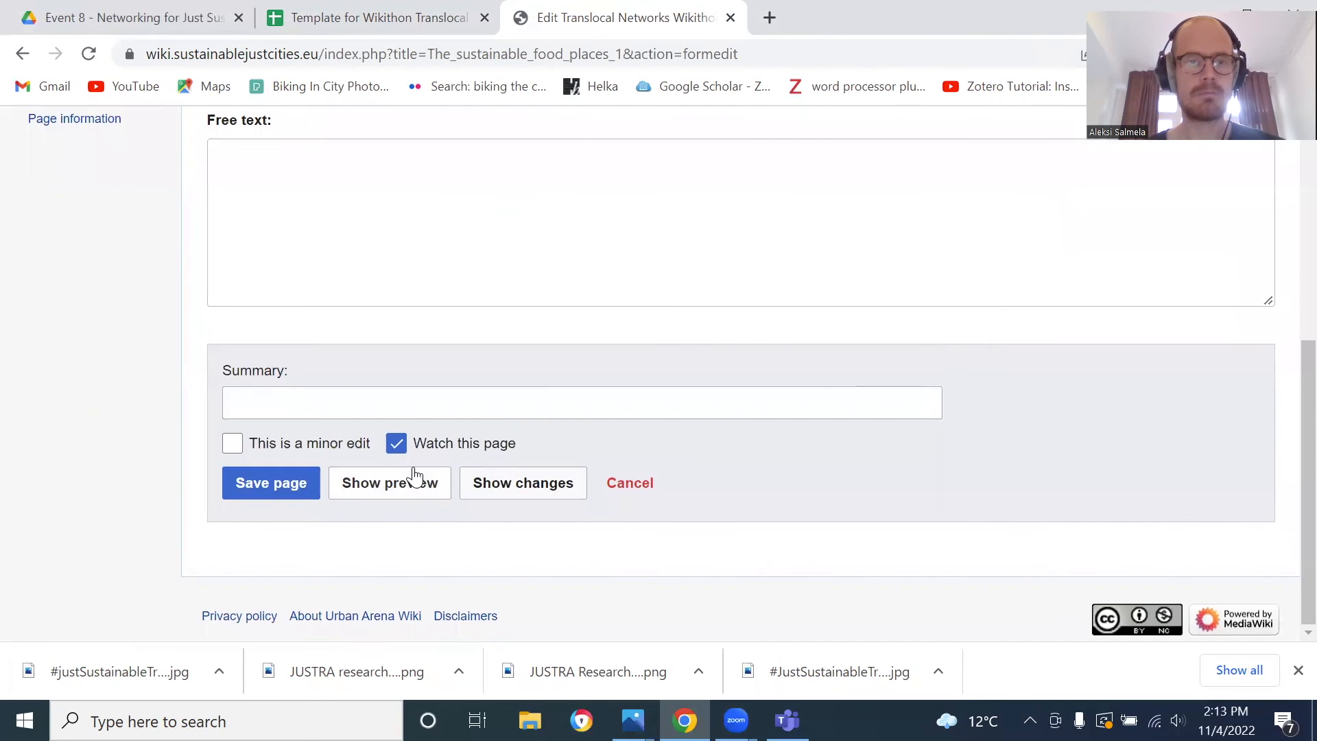
{"action": "left_click", "coordinate": [272, 484]}
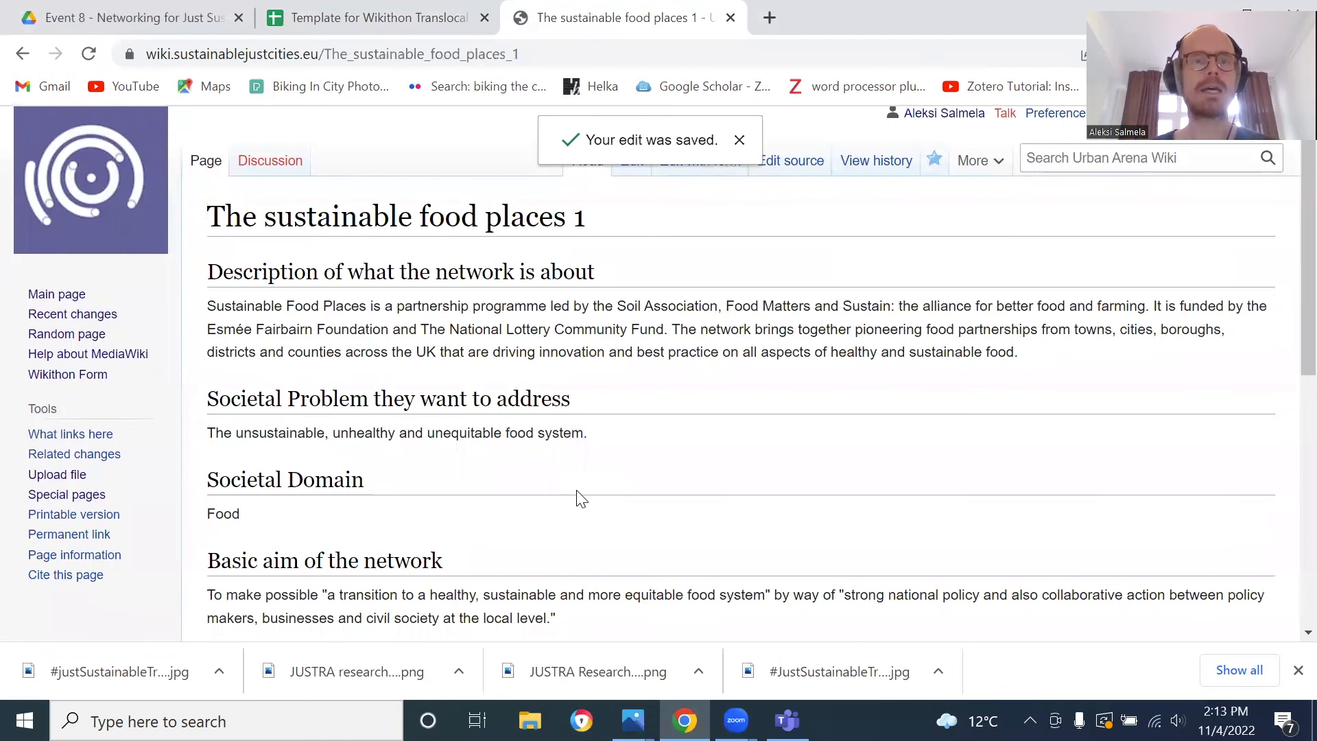
Check the updated network page down to its author entry and return to the blank Wikithon form
{"action": "scroll", "coordinate": [577, 491], "scroll_direction": "down", "scroll_amount": 6}
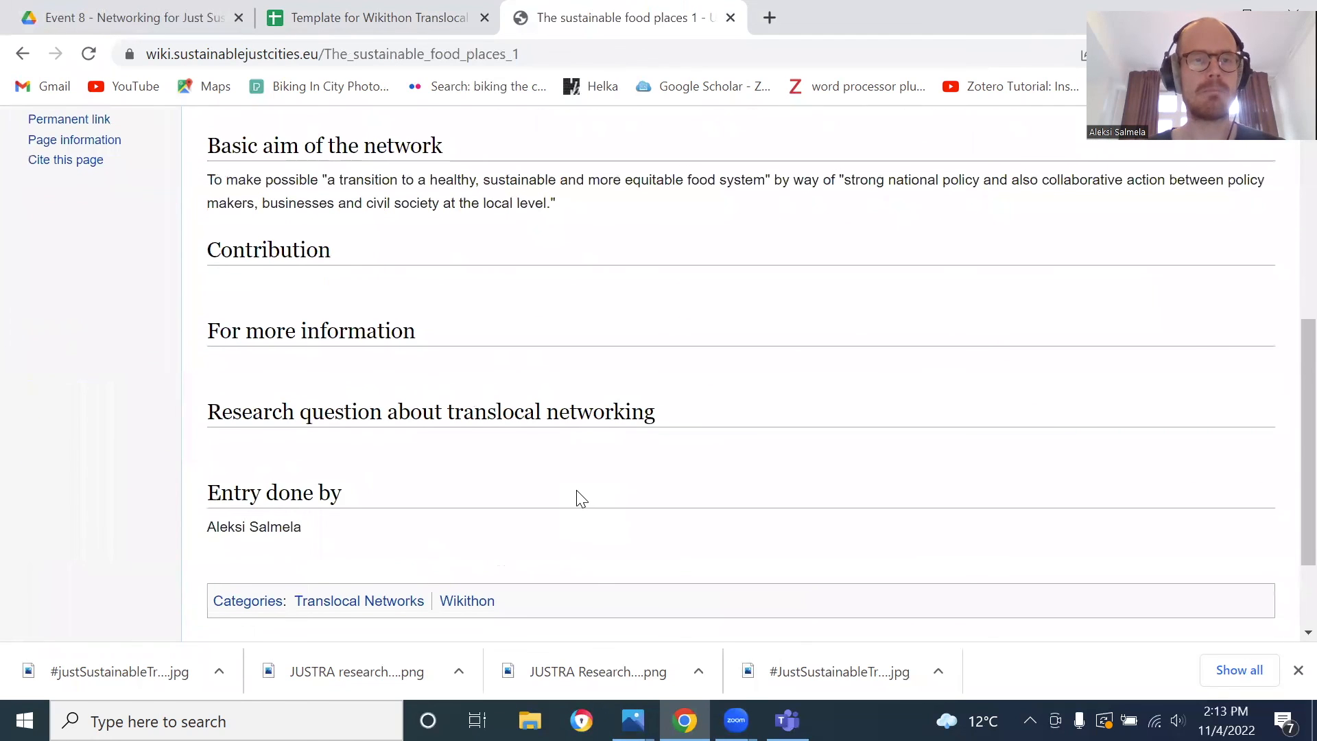
{"action": "scroll", "coordinate": [579, 497], "scroll_direction": "up", "scroll_amount": 6}
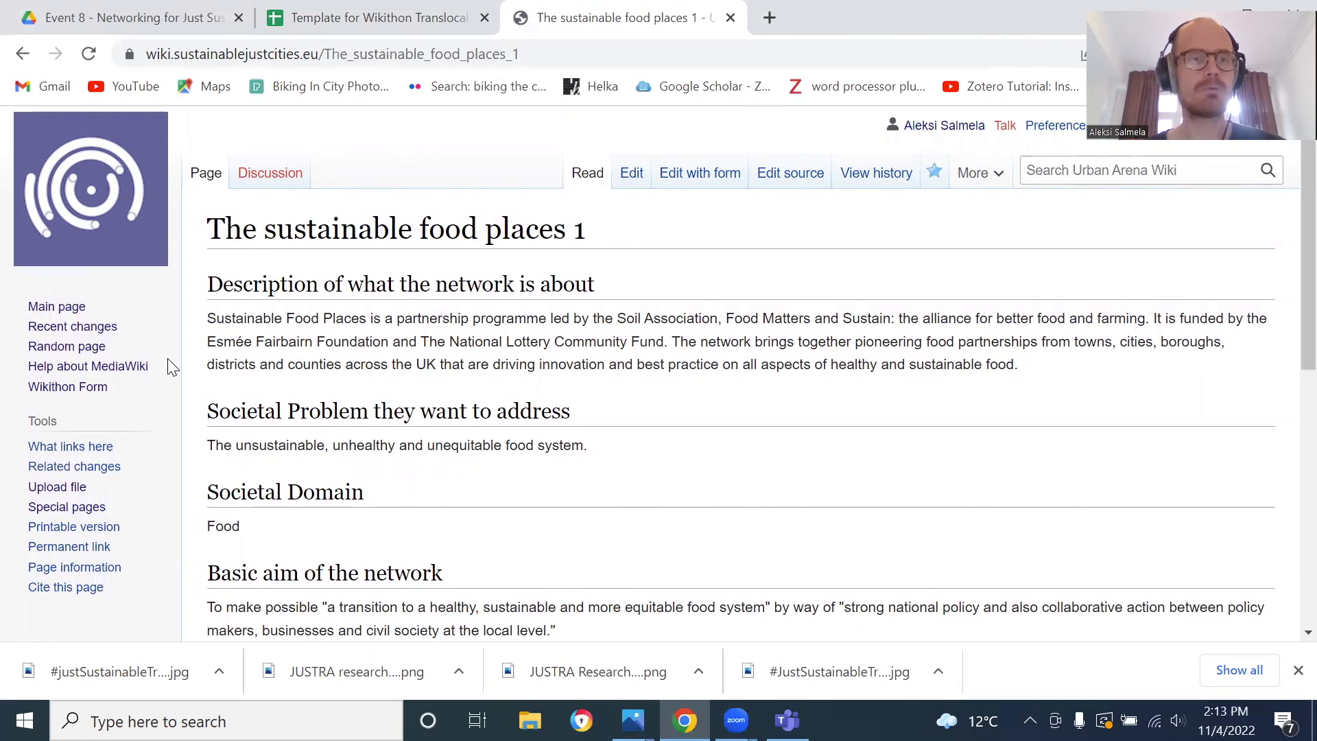
{"action": "left_click", "coordinate": [90, 397]}
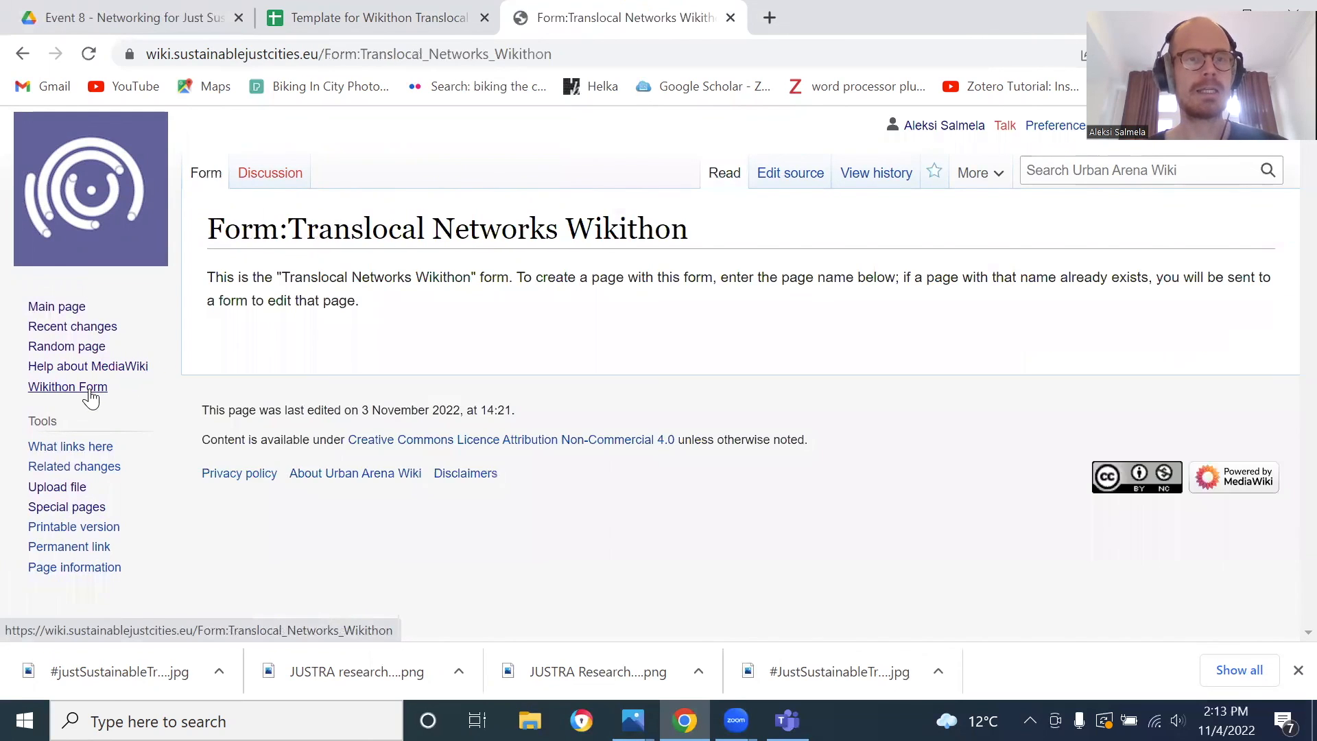